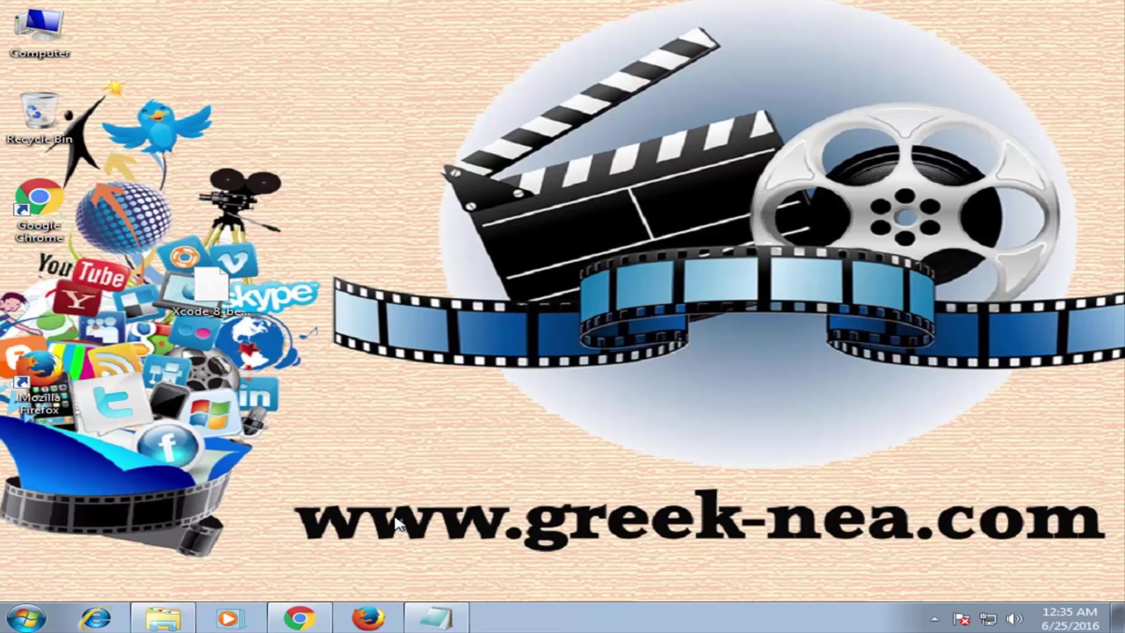
- Restore the minimized Google Chrome window from the taskbar
left_click(315, 619)
- Load the copied Adobe ID create-account URL in a new Chrome tab
left_click(254, 12)
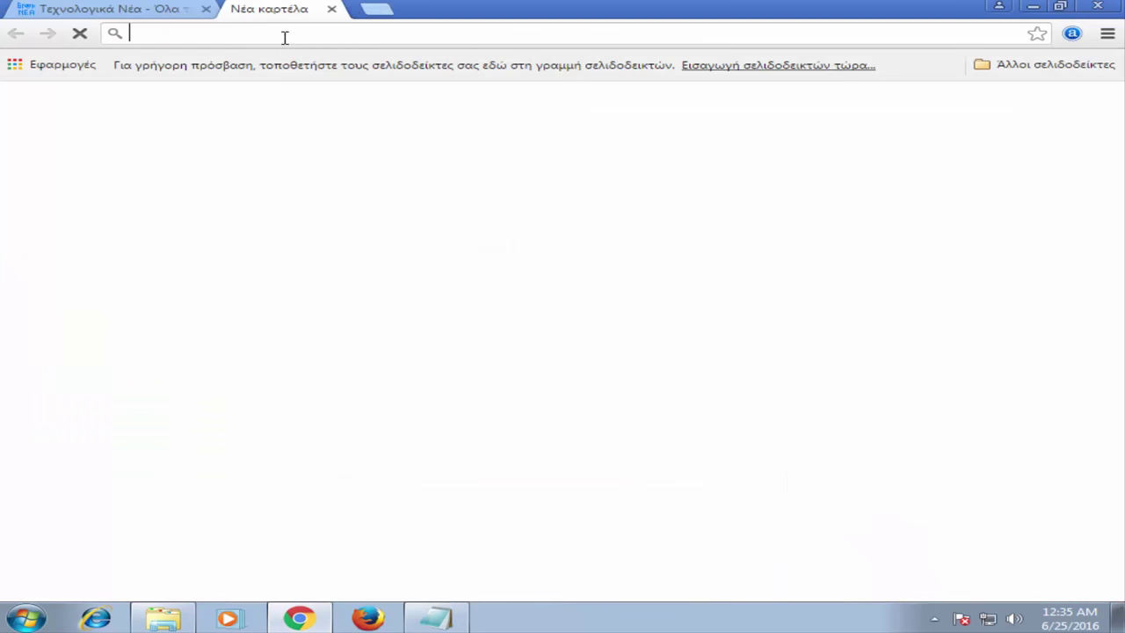
key("ctrl+v")
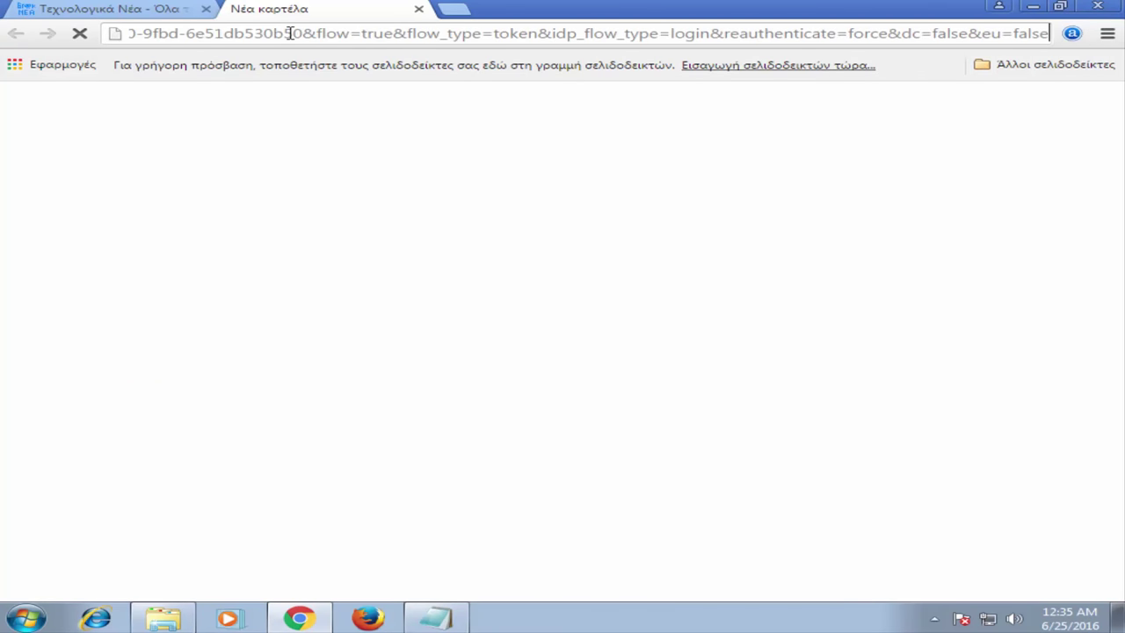
key("Return")
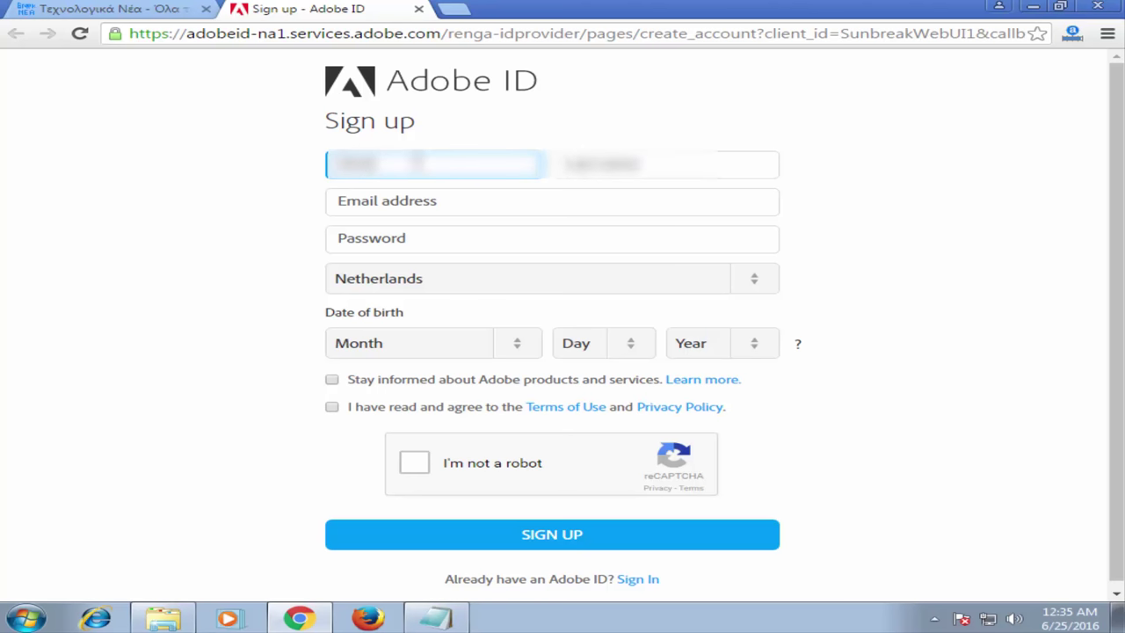
- Move past the name fields and enter the account e-mail address
key("Tab")
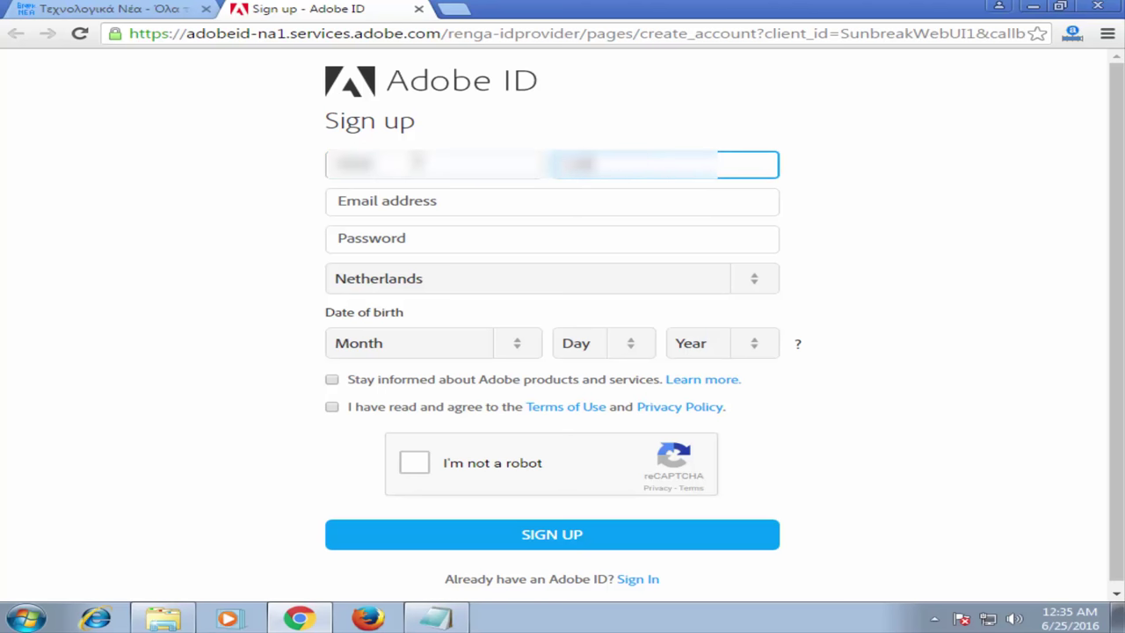
key("Tab")
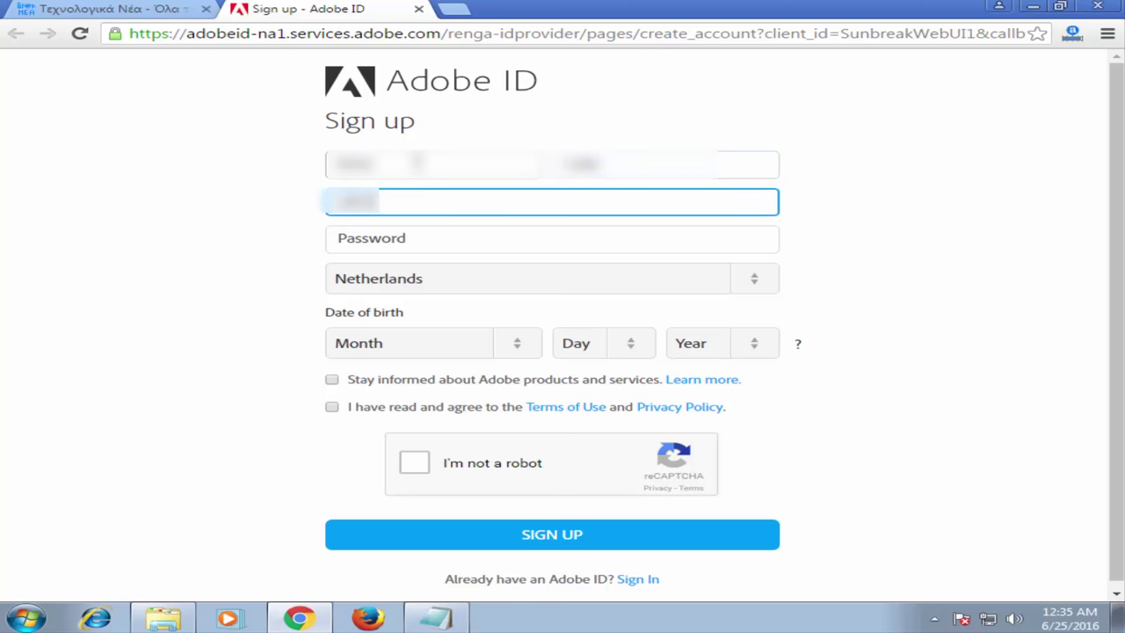
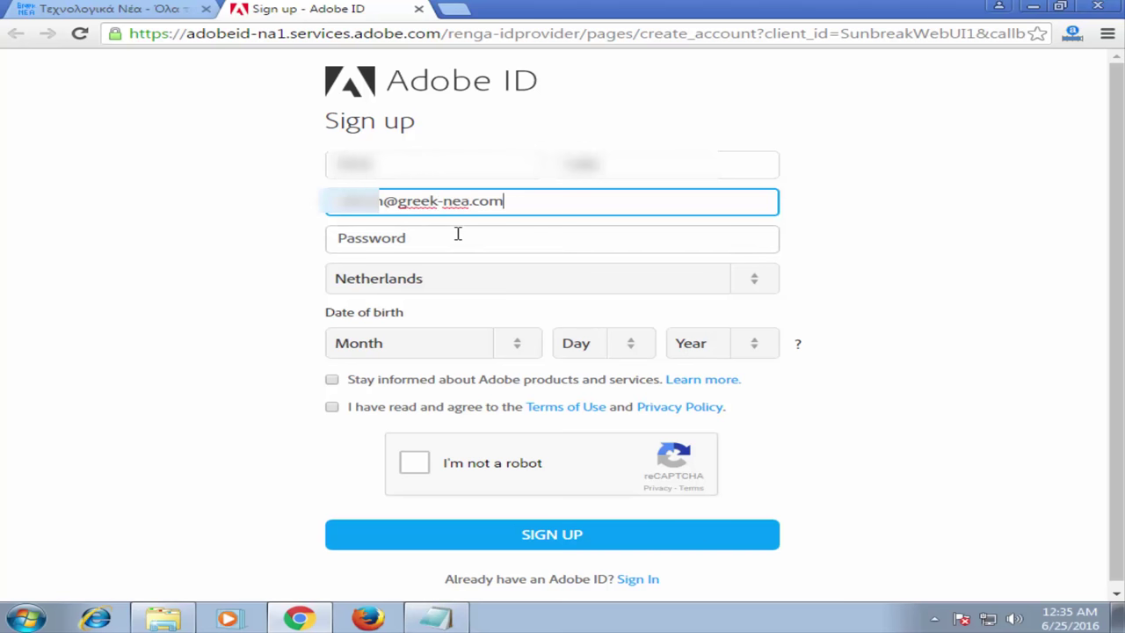
- Enter a password with upper and lower case and a number, replacing the rejected numeric one
left_click(429, 233)
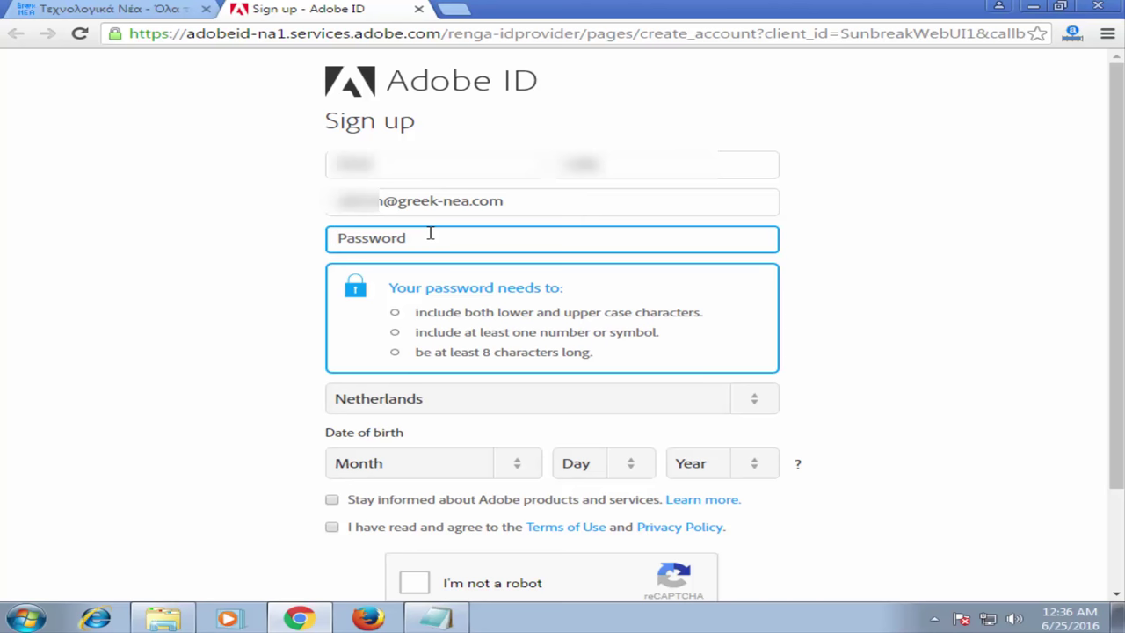
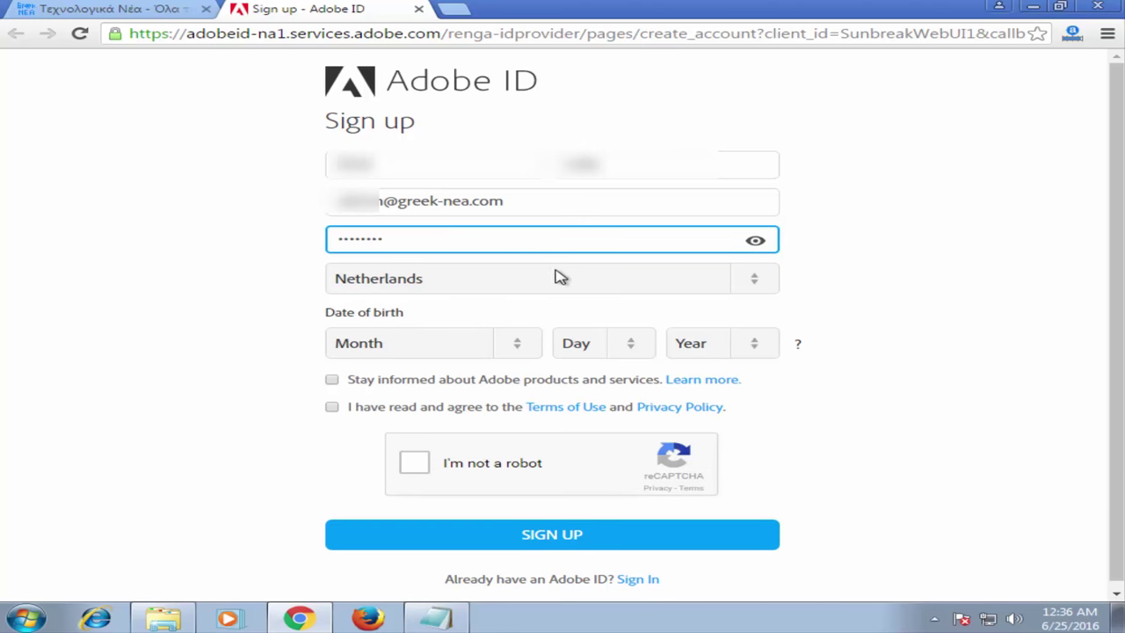
- Choose Greece from the Country dropdown
left_click(759, 286)
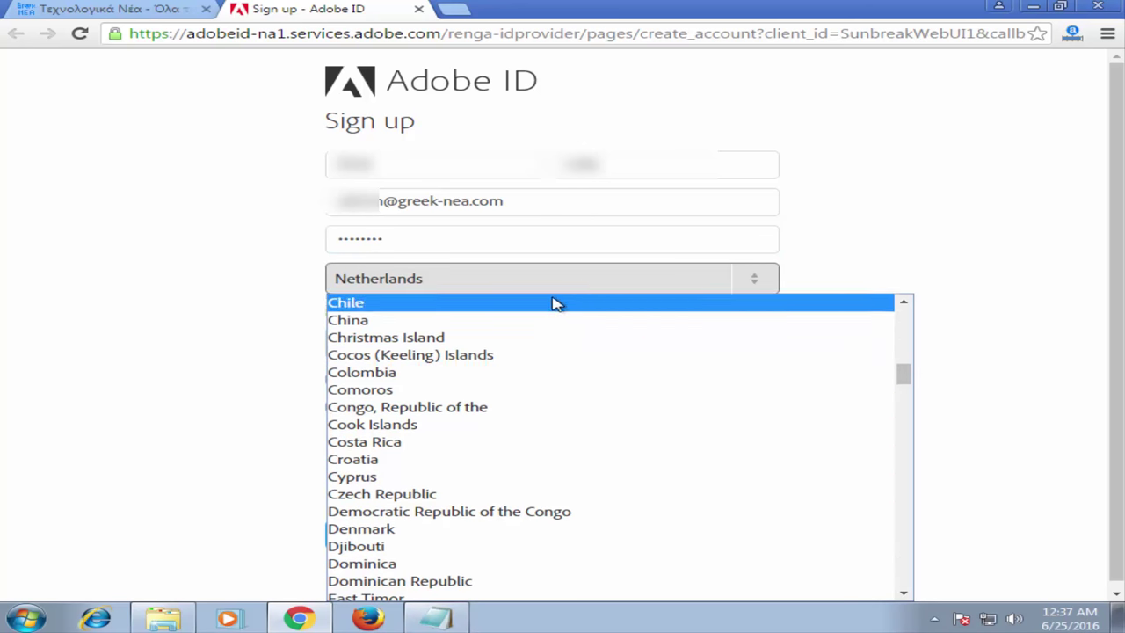
scroll(574, 379, "up", 5)
scroll(575, 378, "up", 3)
scroll(575, 378, "down", 8)
scroll(576, 379, "down", 12)
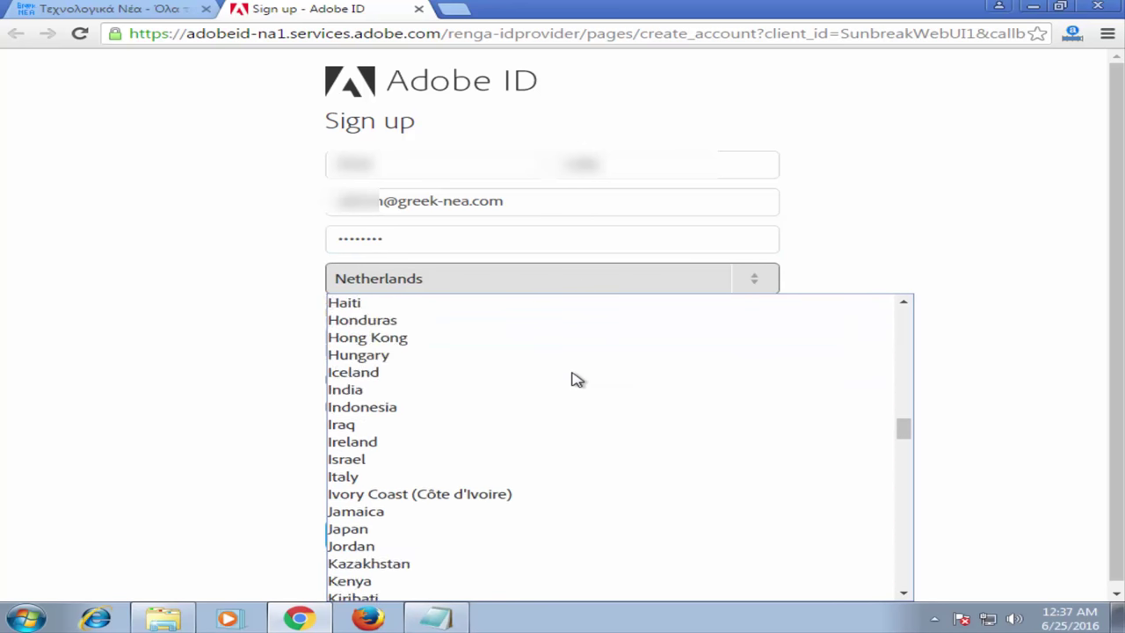
scroll(575, 378, "down", 7)
scroll(575, 379, "down", 5)
scroll(573, 377, "up", 20)
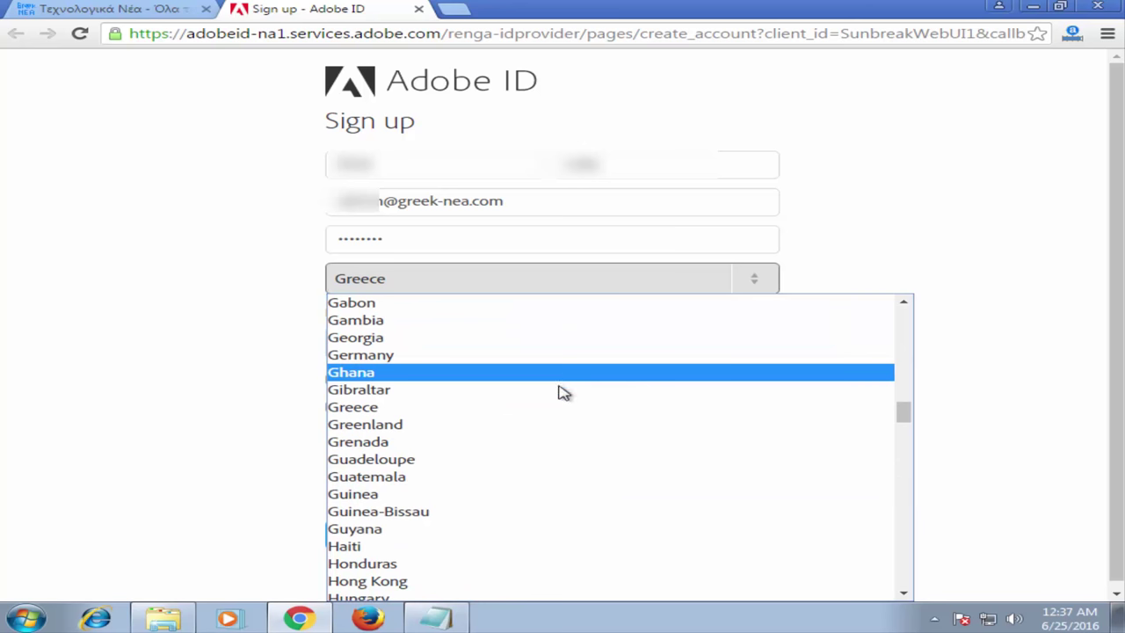
left_click(551, 409)
- Pick the birth month and day from the Date of birth dropdowns
left_click(451, 349)
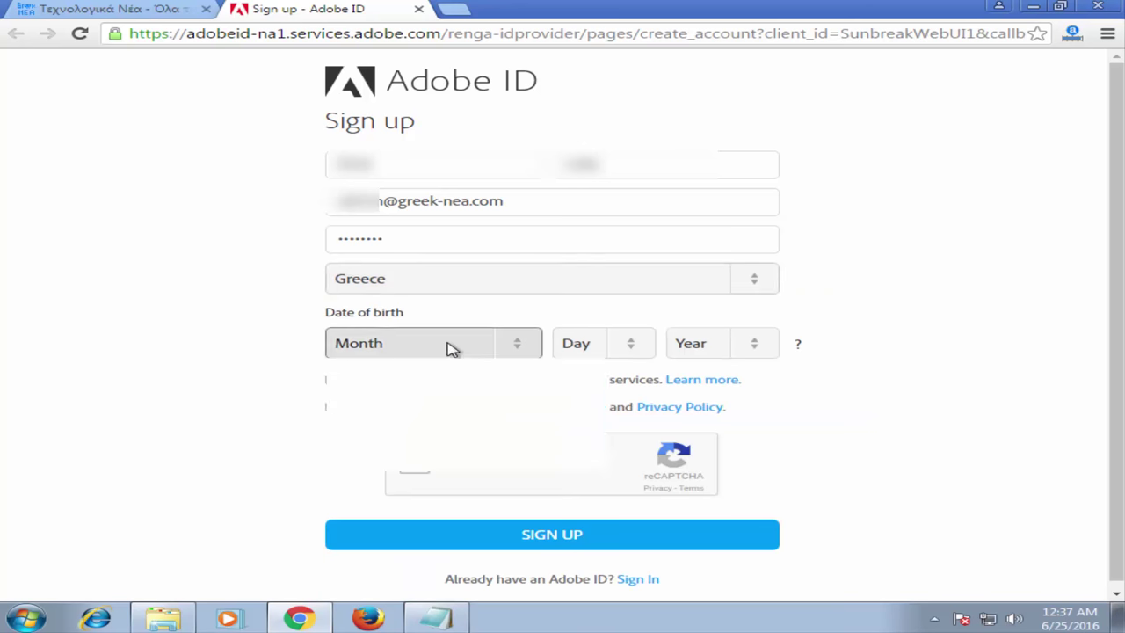
left_click(430, 388)
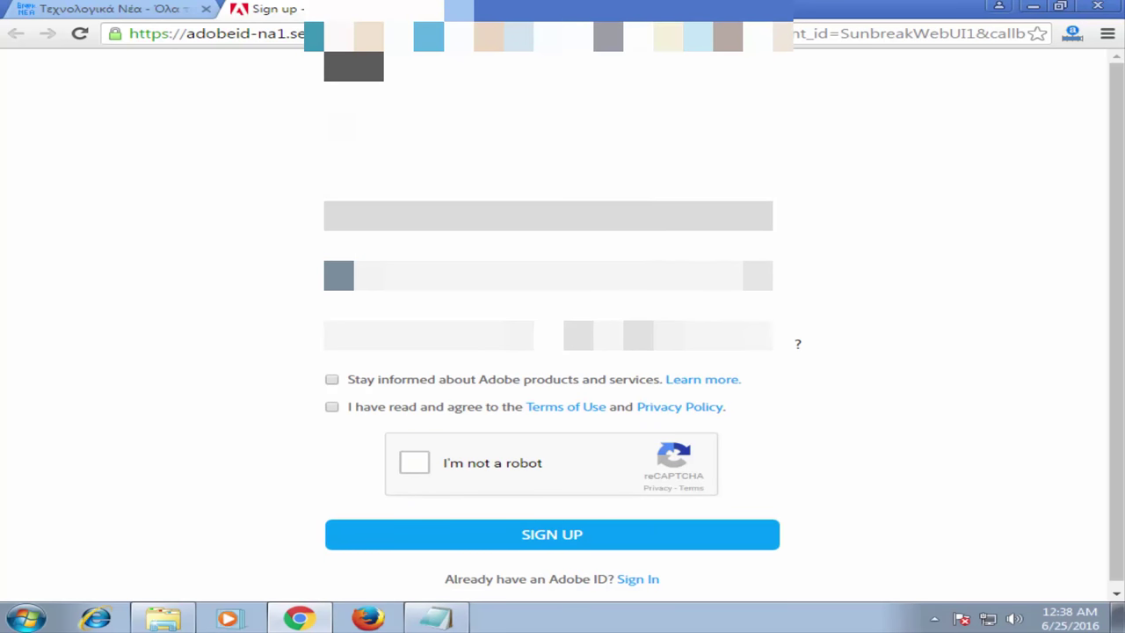
left_click(712, 335)
scroll(729, 175, "down", 5)
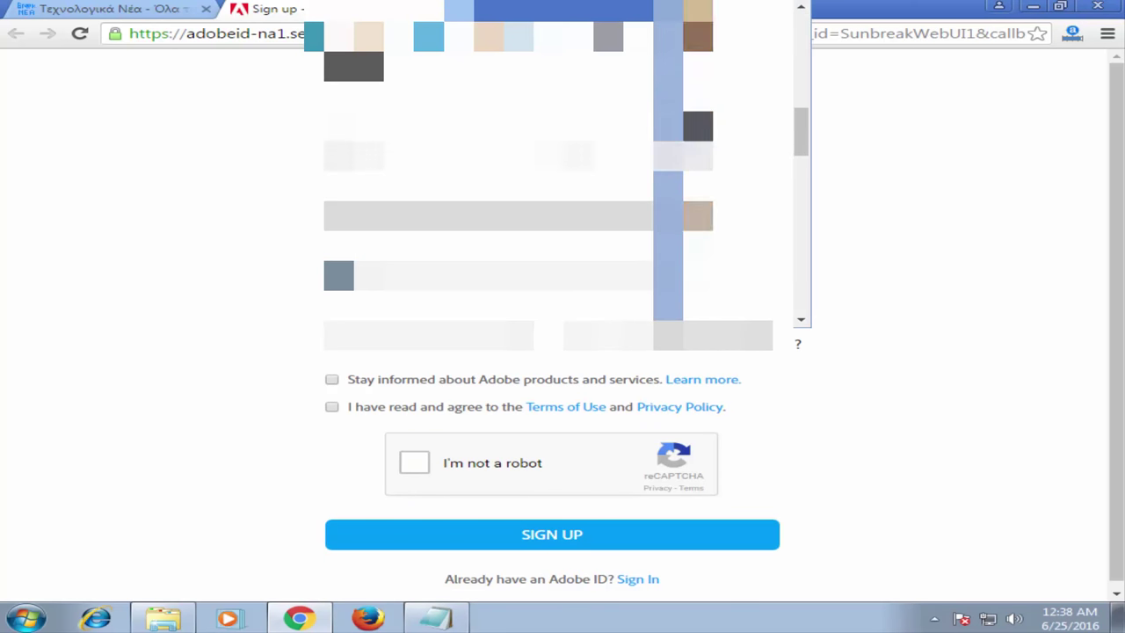
scroll(729, 175, "up", 2)
scroll(729, 176, "up", 2)
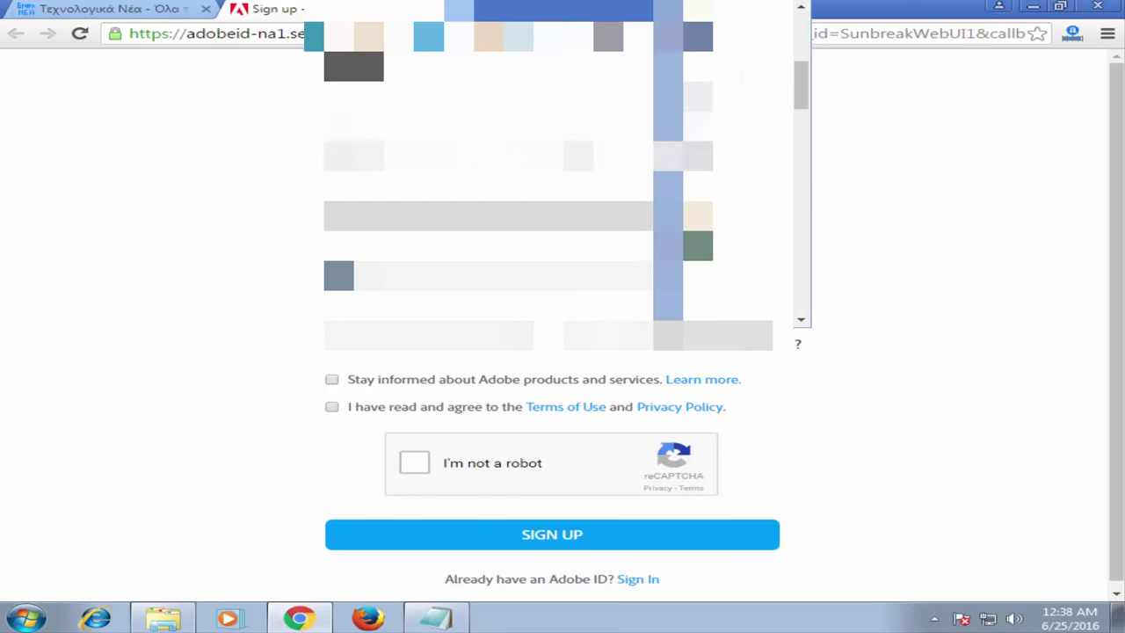
left_click(711, 186)
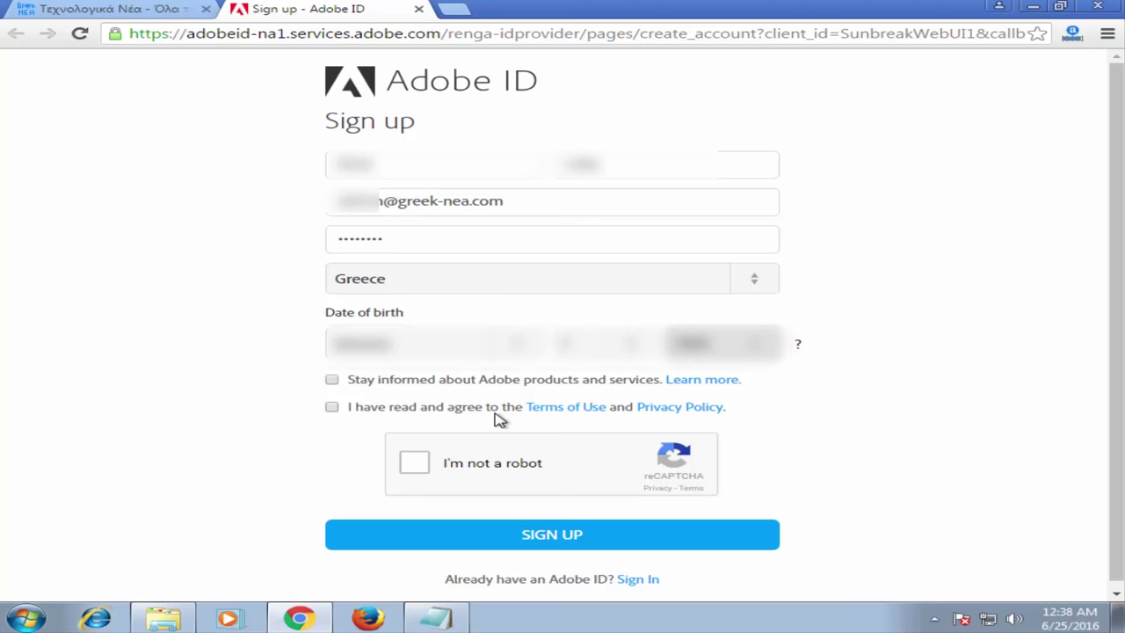
- Accept the Terms of Use, solve the grass-image reCAPTCHA, and submit the sign-up
left_click(332, 408)
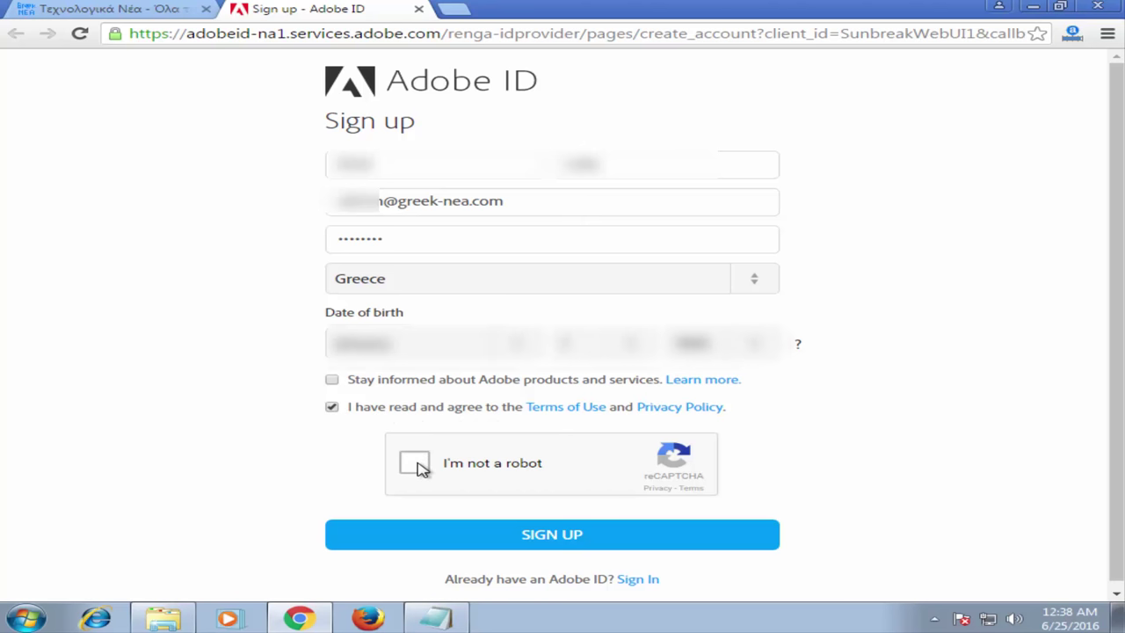
left_click(415, 464)
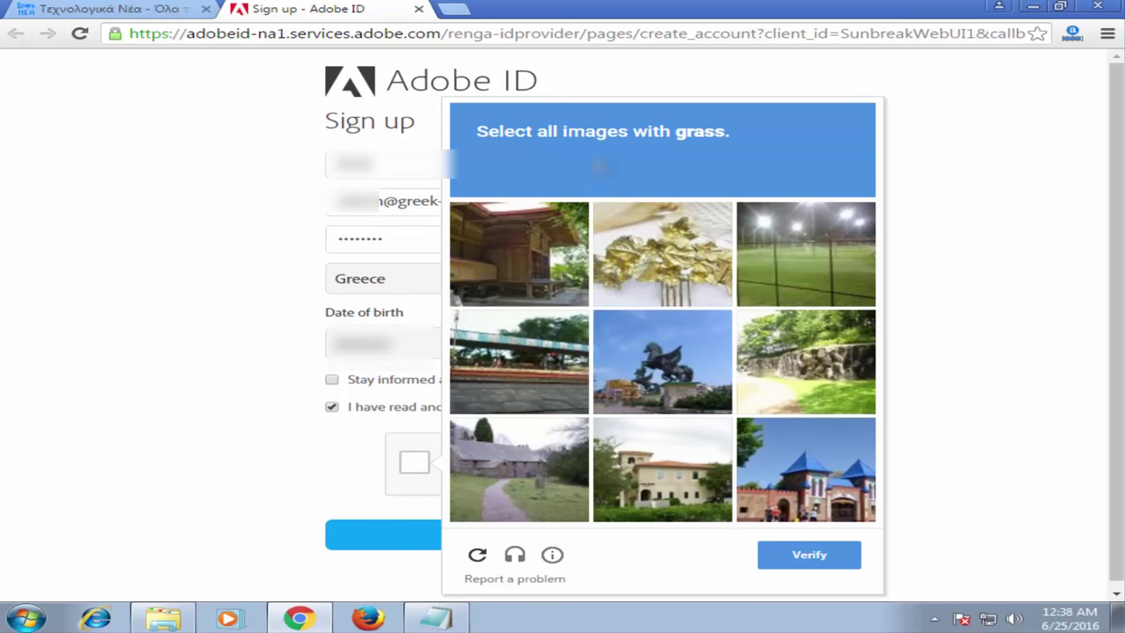
left_click(814, 277)
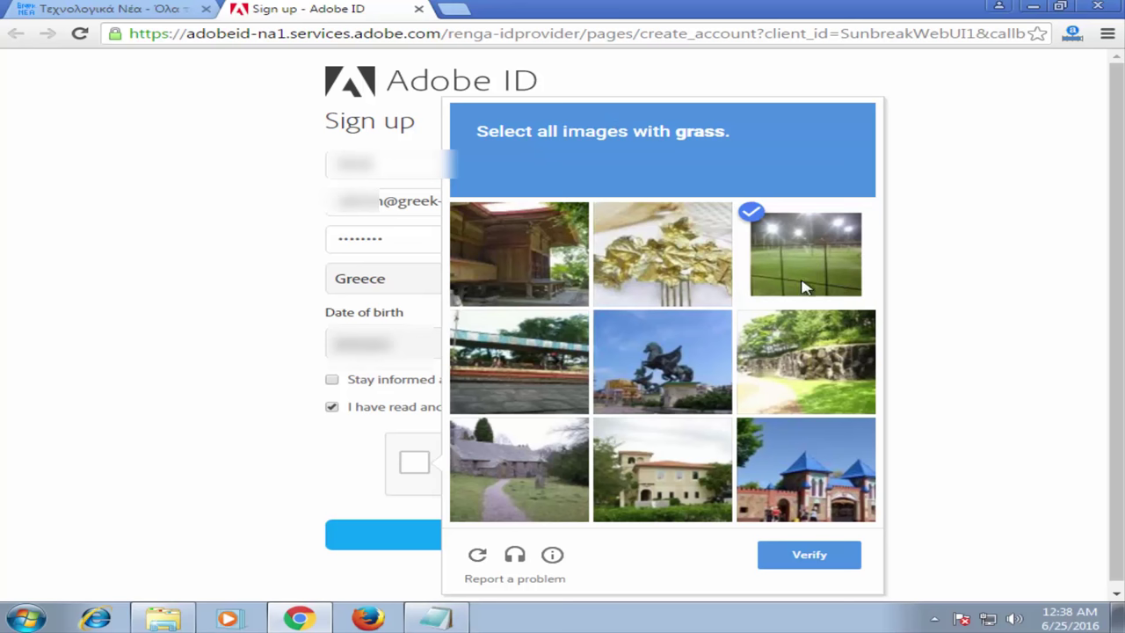
left_click(834, 373)
left_click(655, 482)
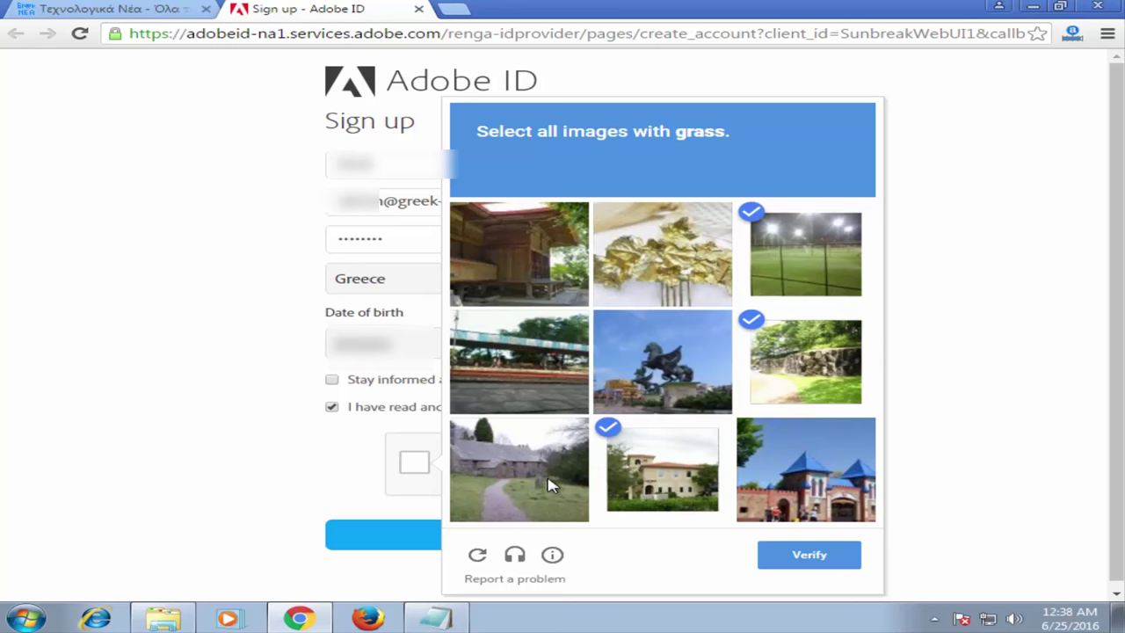
left_click(549, 483)
left_click(849, 565)
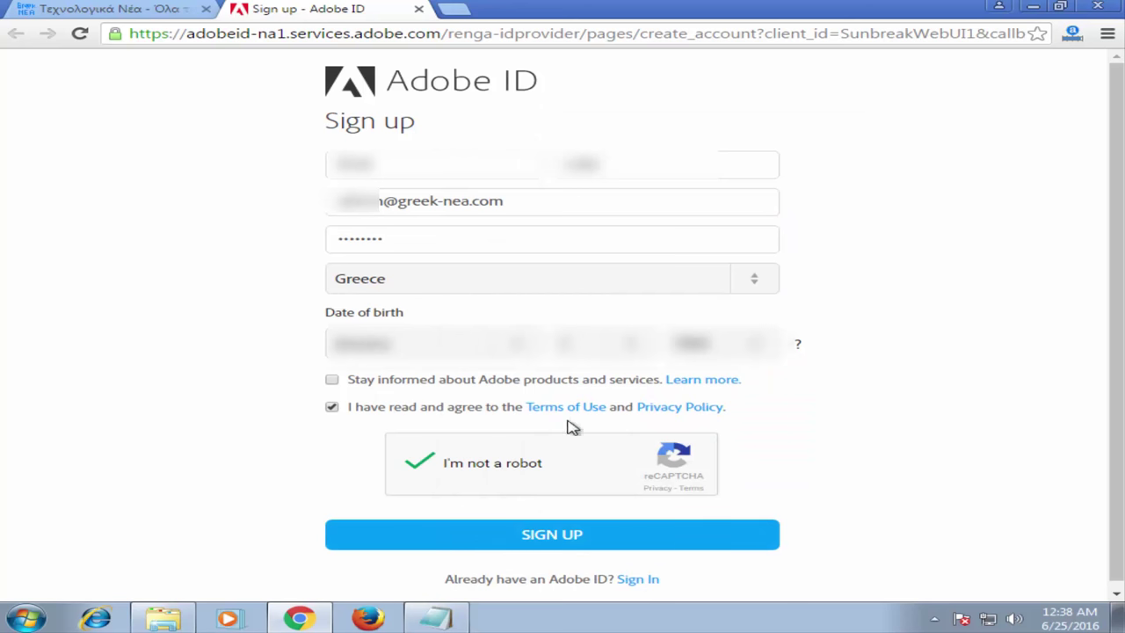
left_click(560, 538)
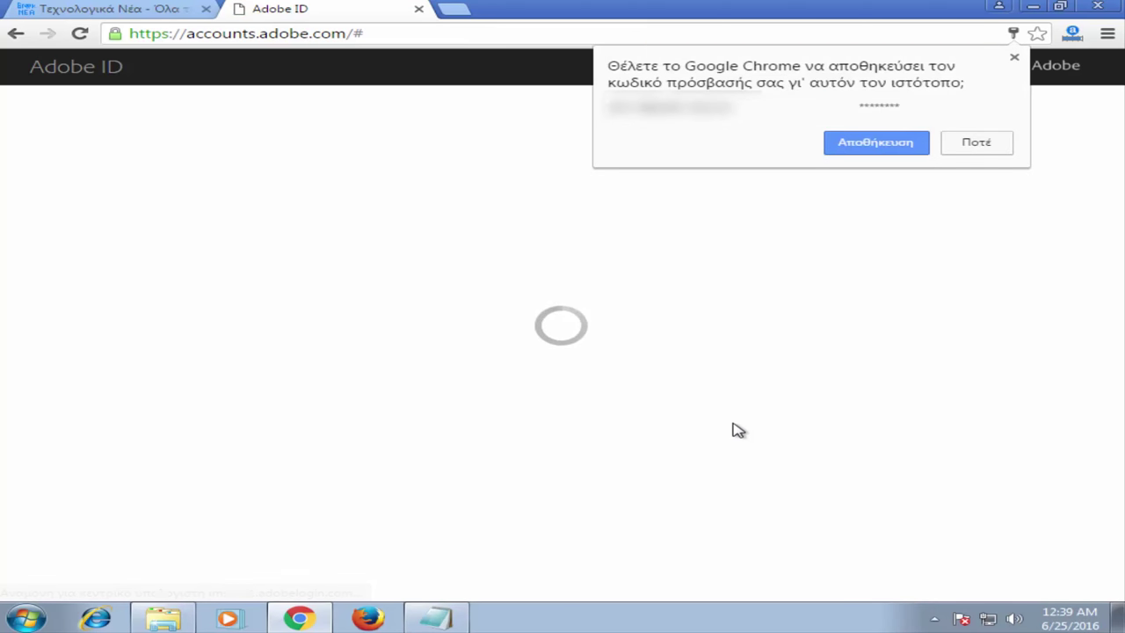
- Decline saving the password and switch the account page to Plans & Products
left_click(1014, 60)
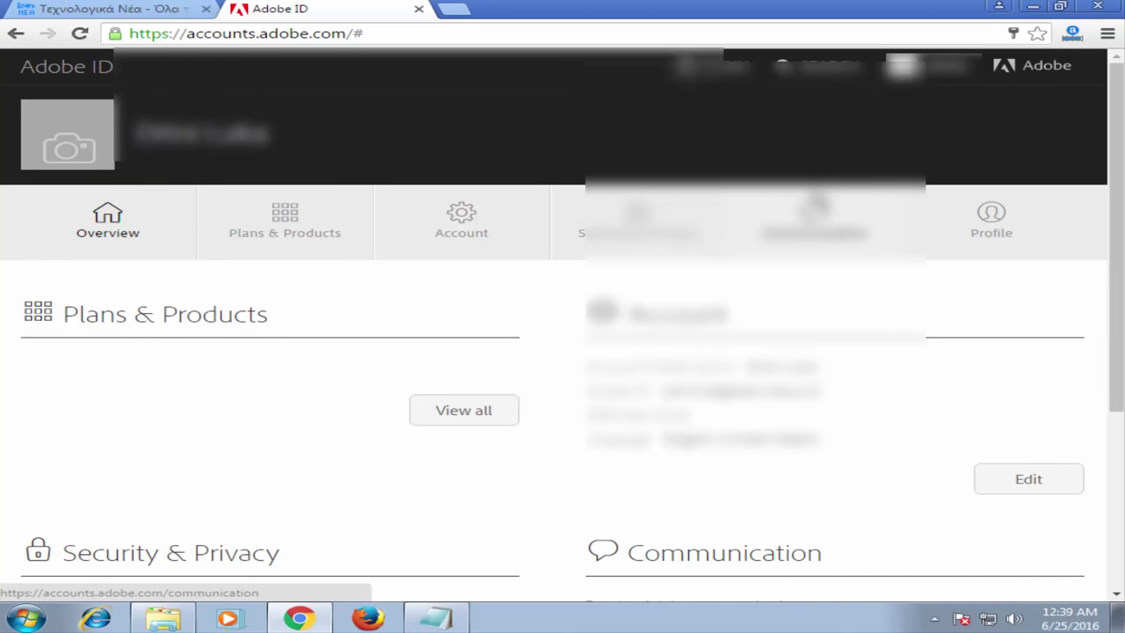
scroll(815, 206, "down", 1)
scroll(817, 201, "down", 2)
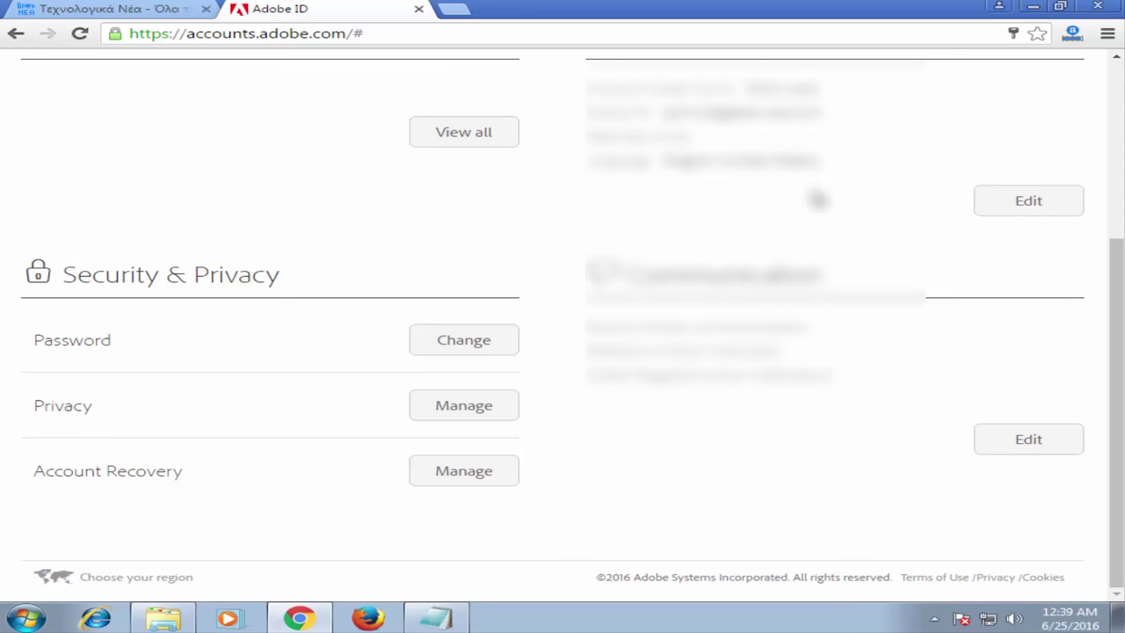
scroll(817, 200, "up", 1)
scroll(817, 201, "up", 2)
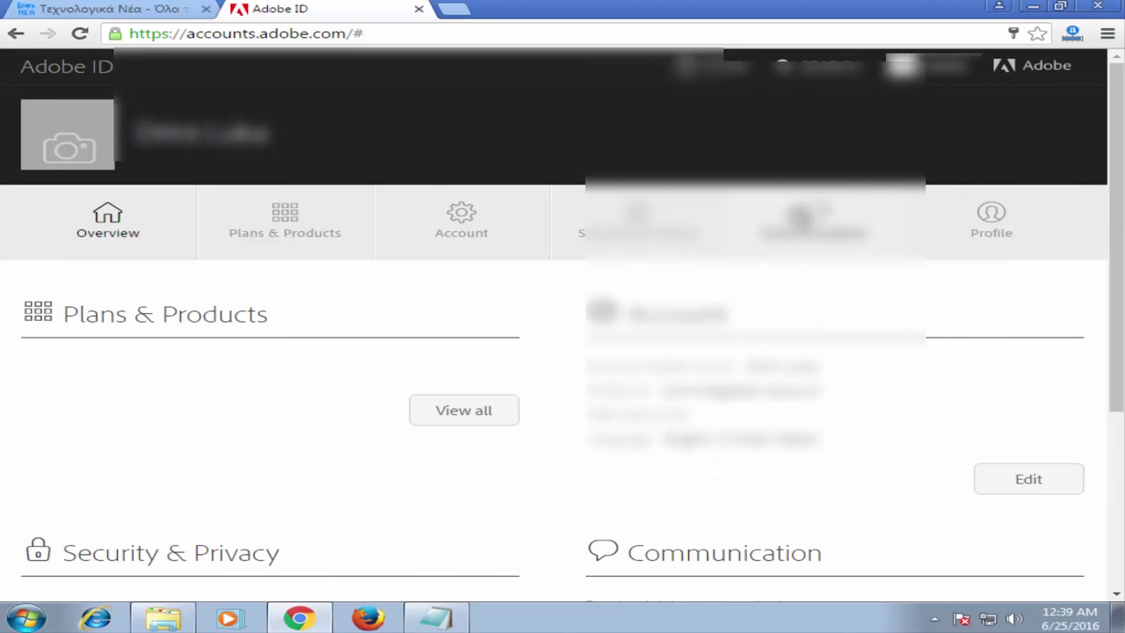
left_click(285, 234)
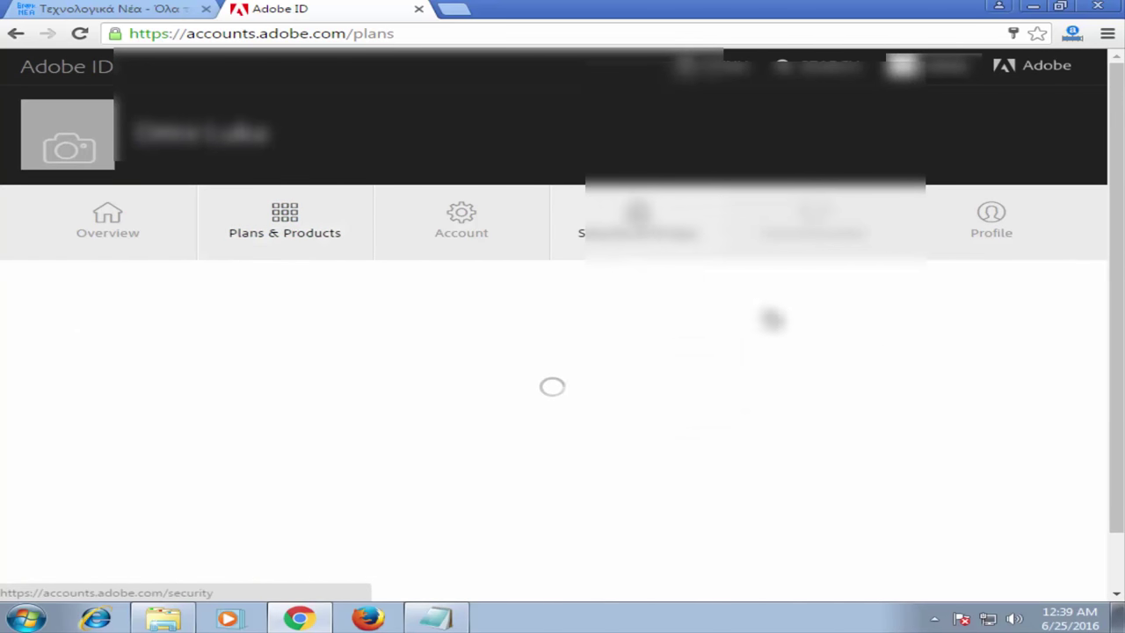
- View registered products, then paste the CS2 downloads link from photoshop cs2.txt into Chrome's address bar
scroll(636, 338, "down", 3)
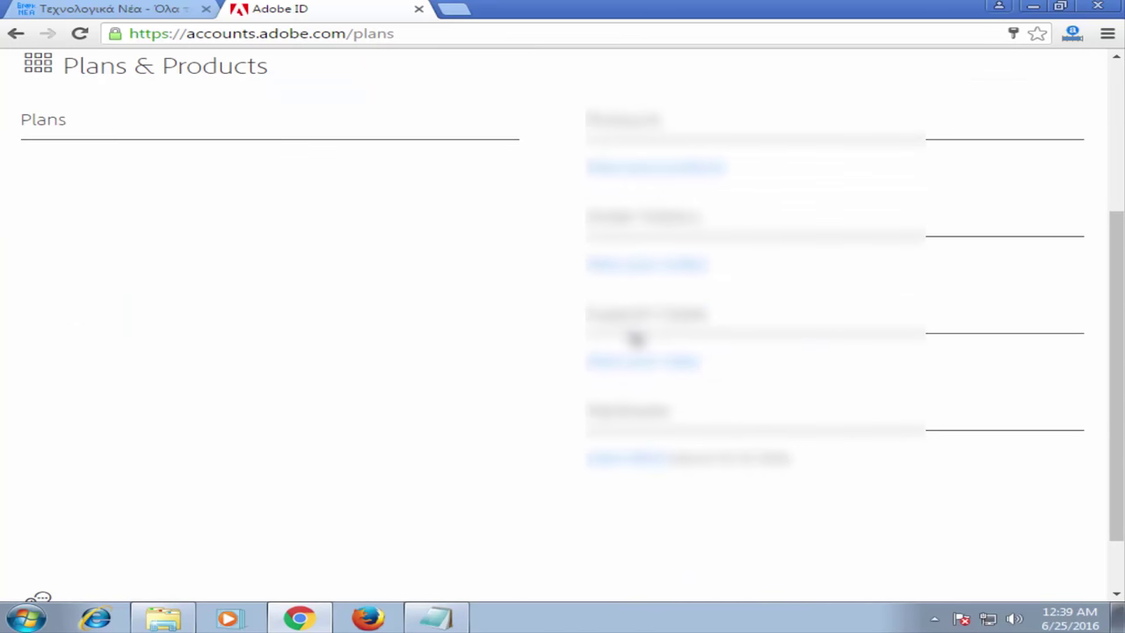
left_click(665, 171)
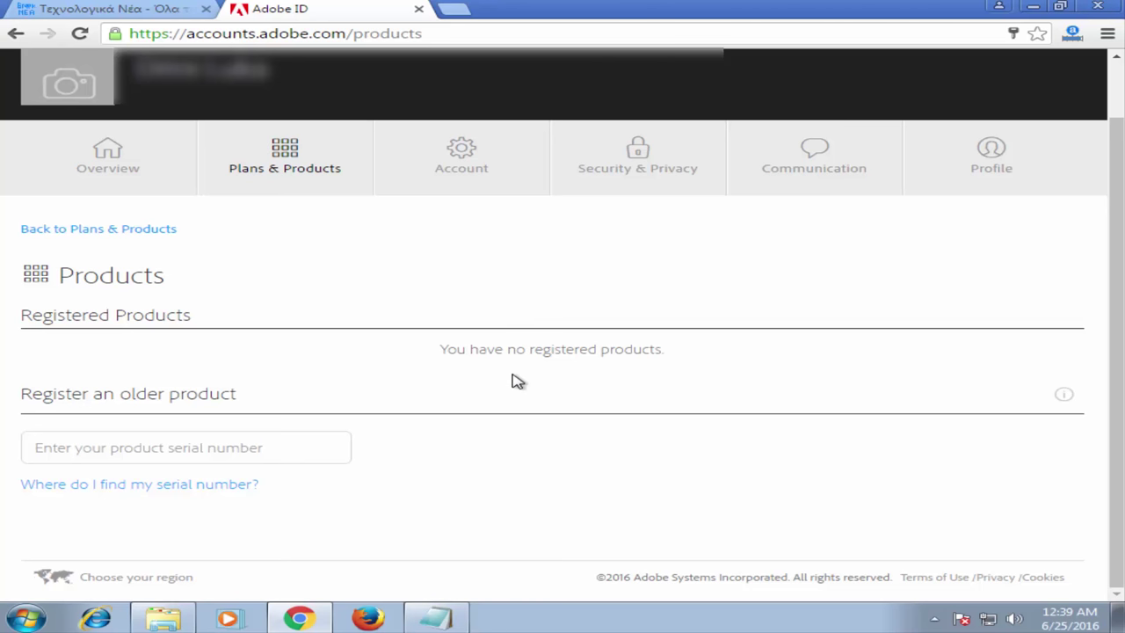
left_click(435, 615)
left_click(267, 321)
scroll(267, 319, "down", 1)
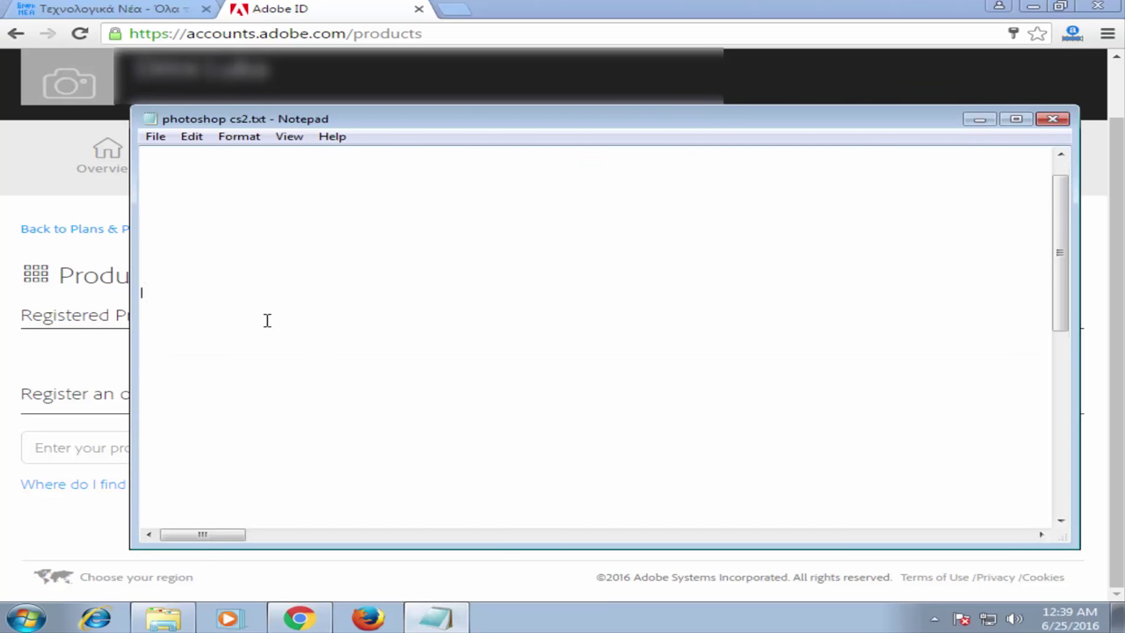
scroll(268, 320, "down", 1)
scroll(267, 319, "down", 1)
scroll(267, 320, "down", 1)
left_click_drag(143, 453, 158, 468)
key("ctrl+c")
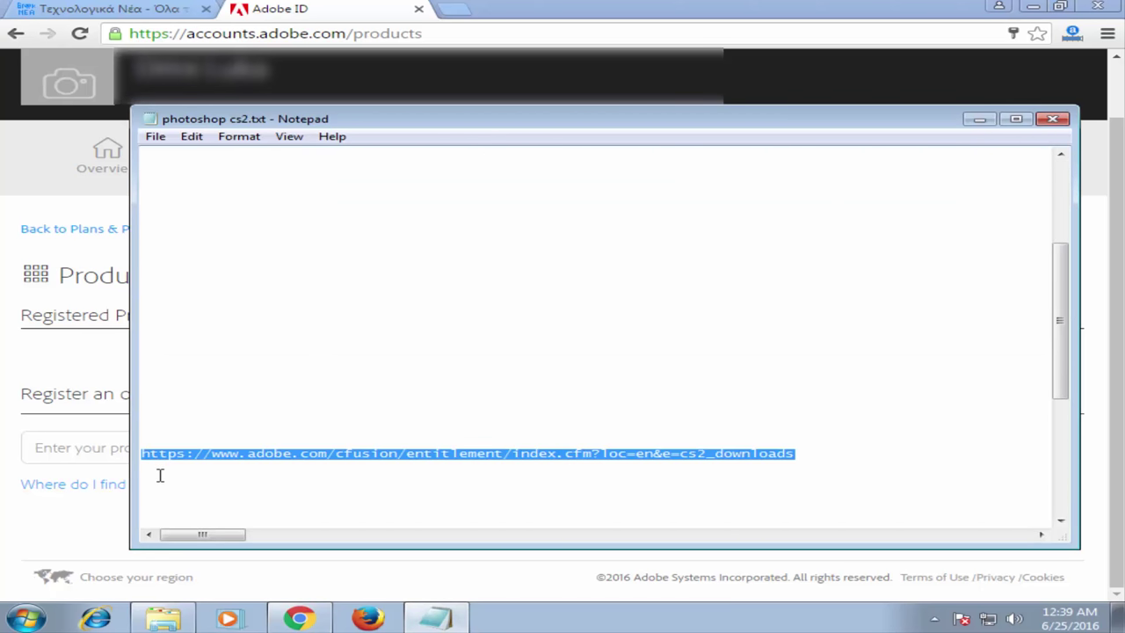
left_click(413, 35)
key("ctrl+v")
- Load the CS2 downloads page and scroll to the language download sections
key("Return")
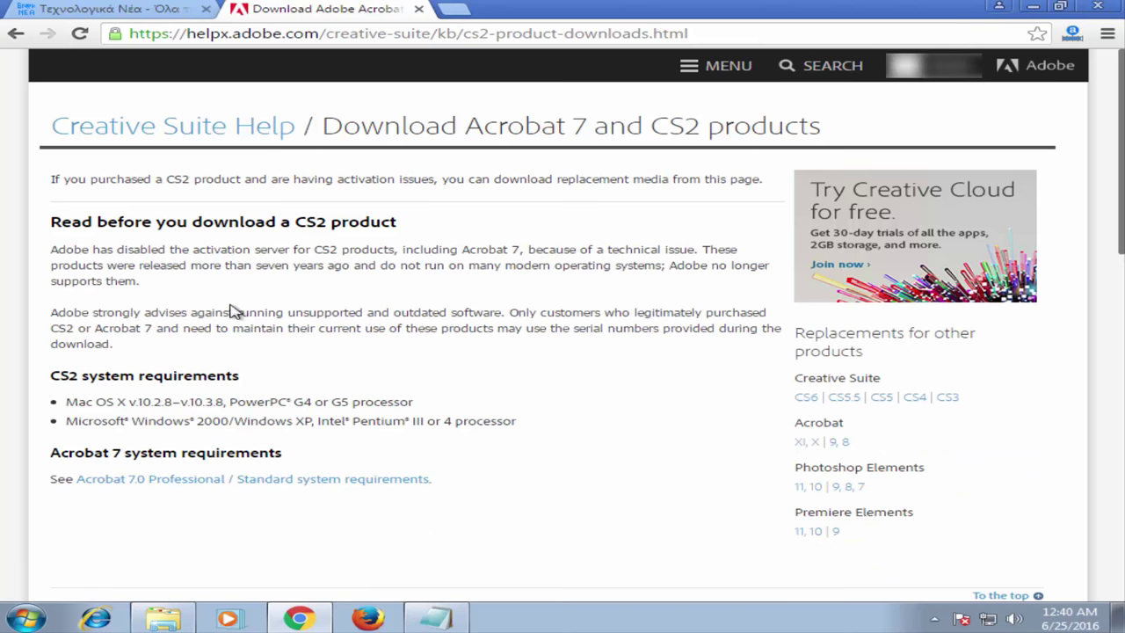
scroll(270, 292, "down", 1)
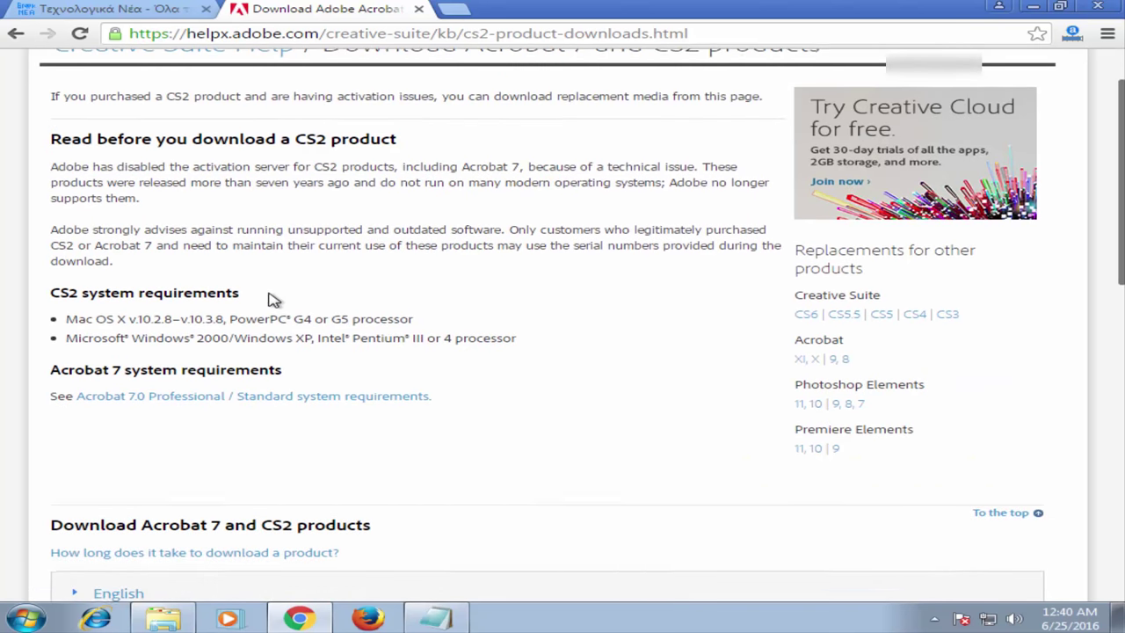
scroll(271, 295, "down", 2)
scroll(271, 297, "down", 3)
scroll(273, 300, "down", 1)
scroll(272, 301, "down", 3)
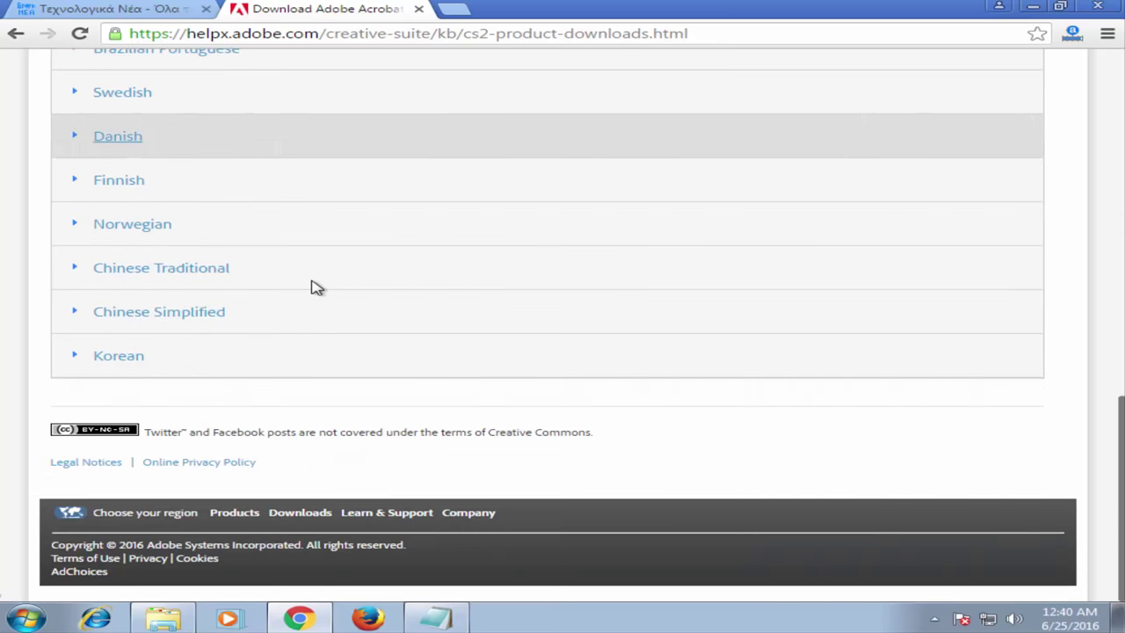
scroll(317, 285, "up", 4)
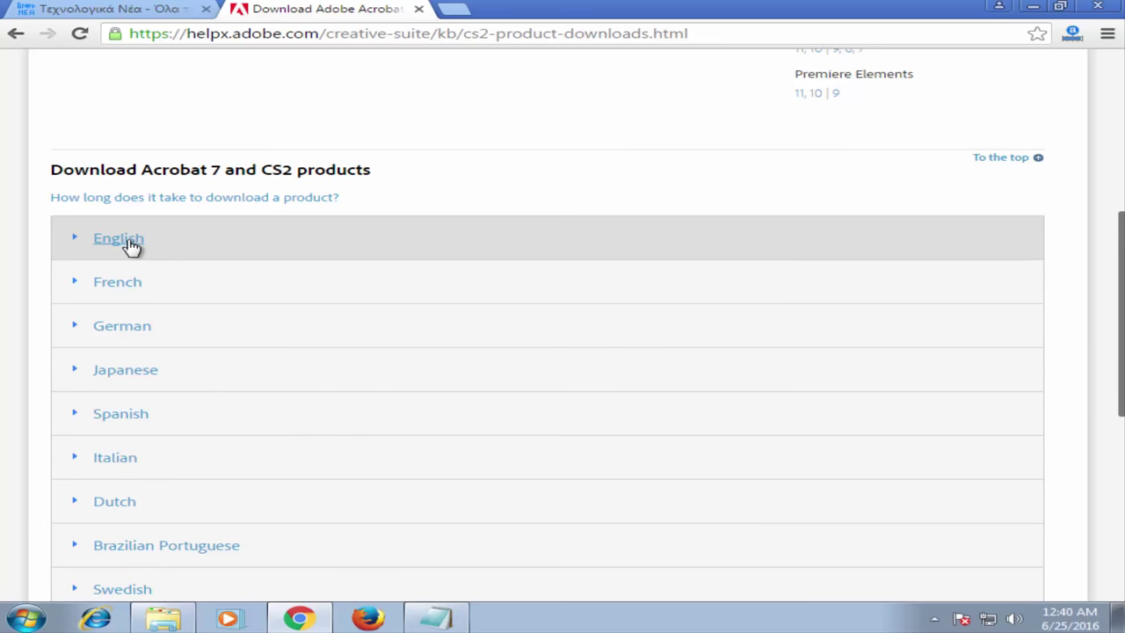
left_click(128, 247)
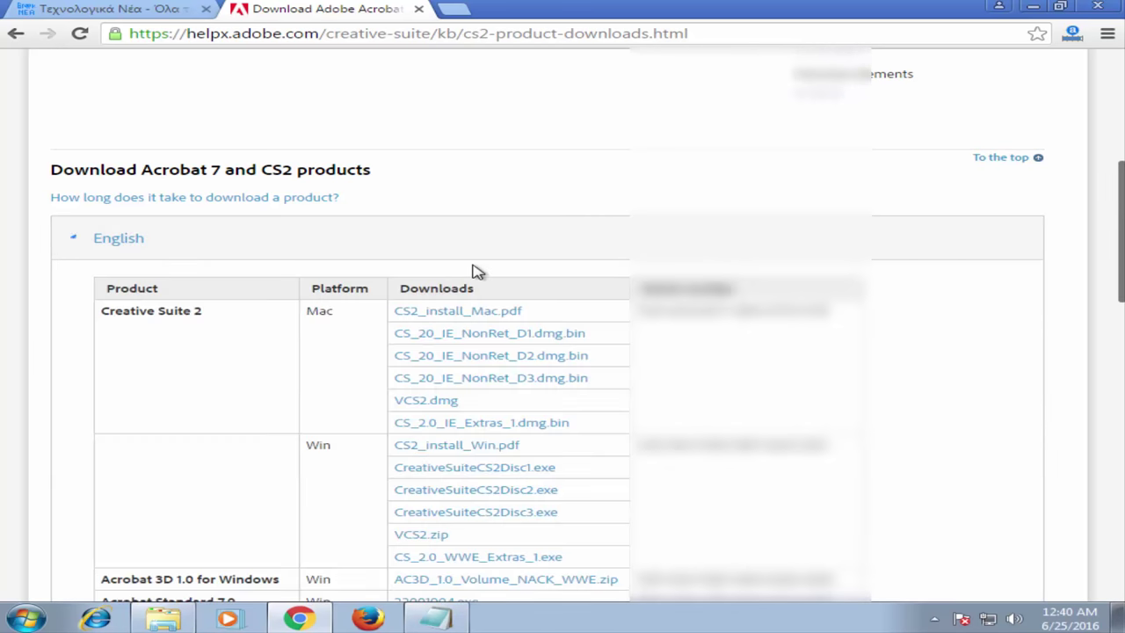
scroll(260, 312, "down", 3)
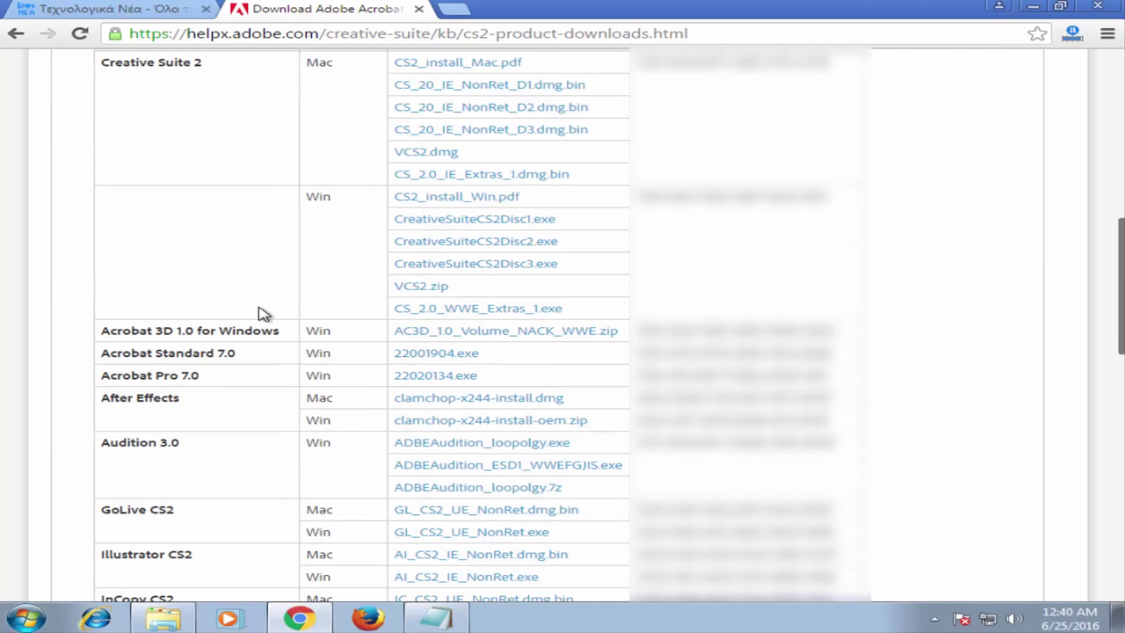
scroll(261, 313, "down", 3)
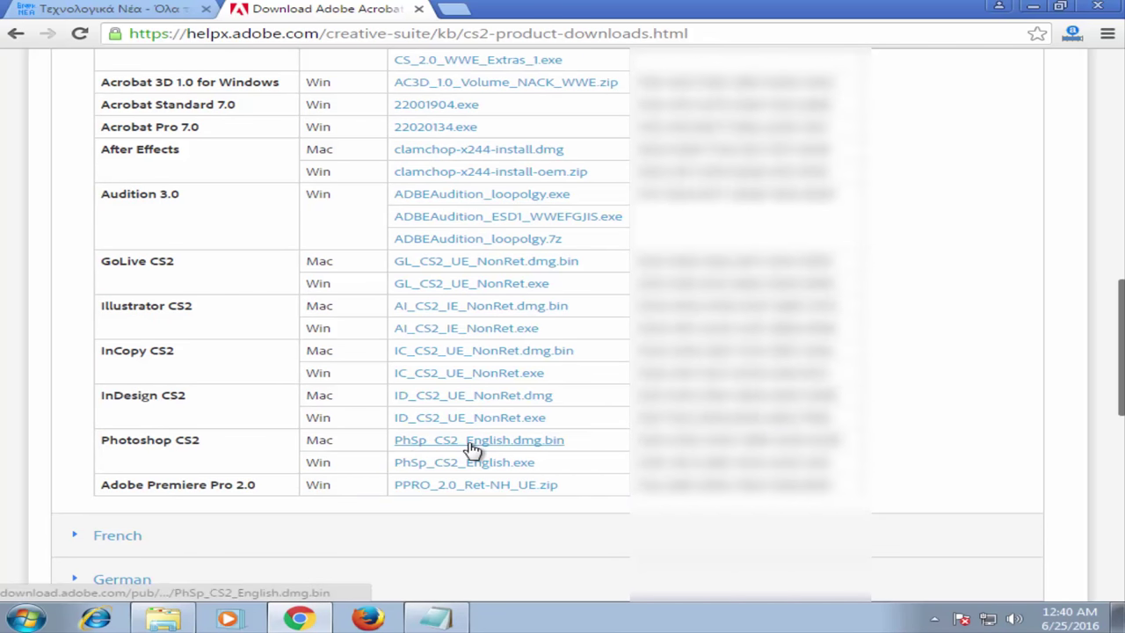
scroll(321, 455, "up", 1)
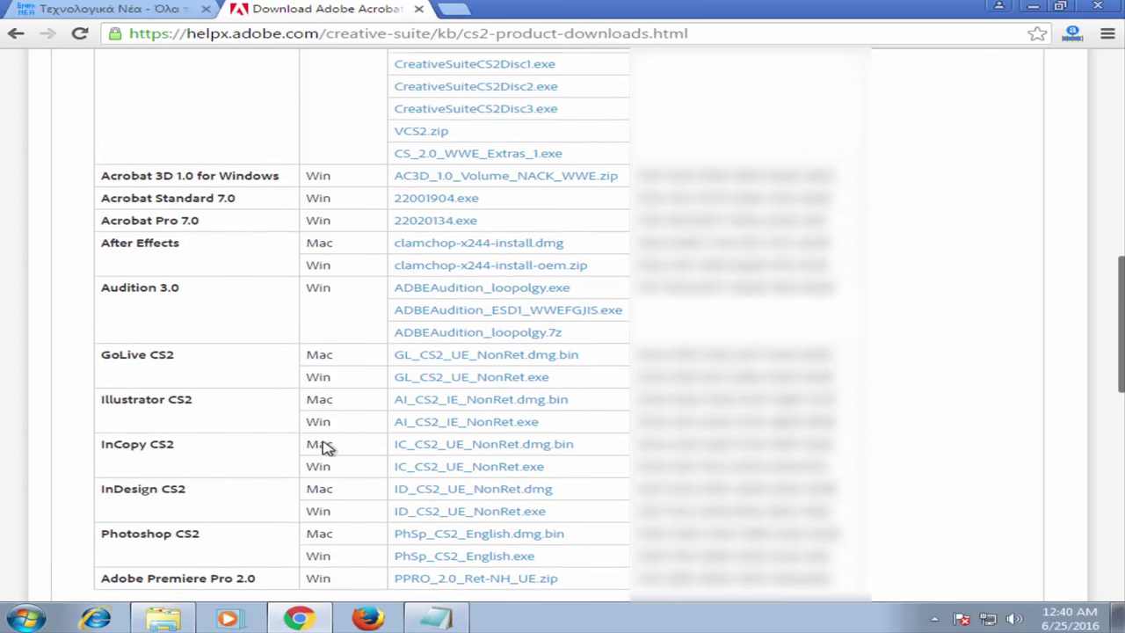
scroll(322, 448, "up", 3)
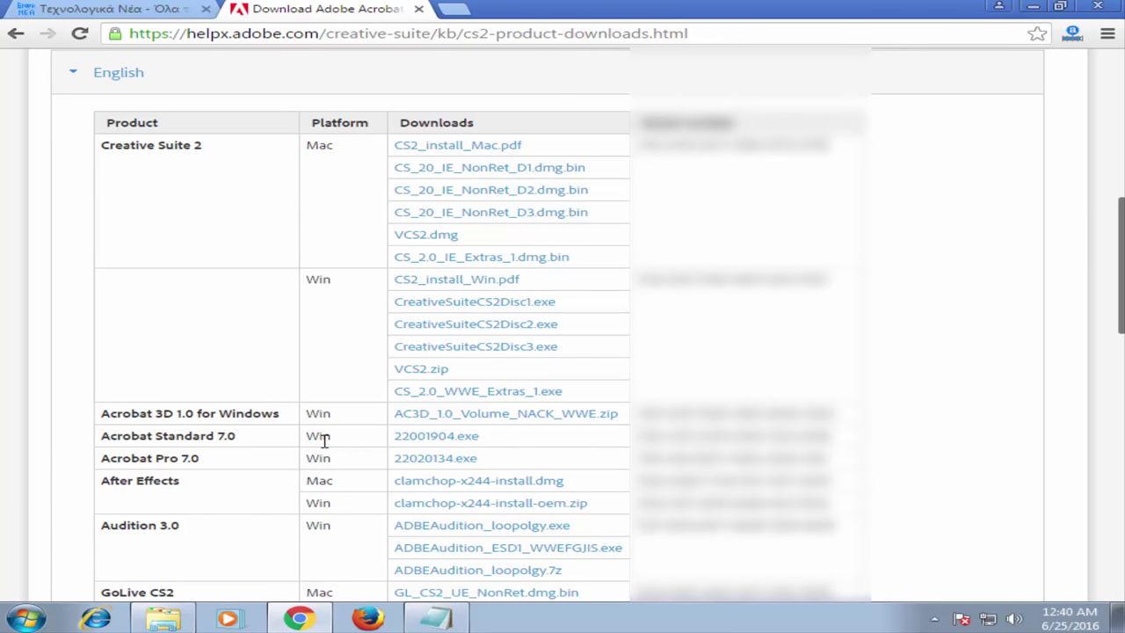
scroll(323, 441, "down", 1)
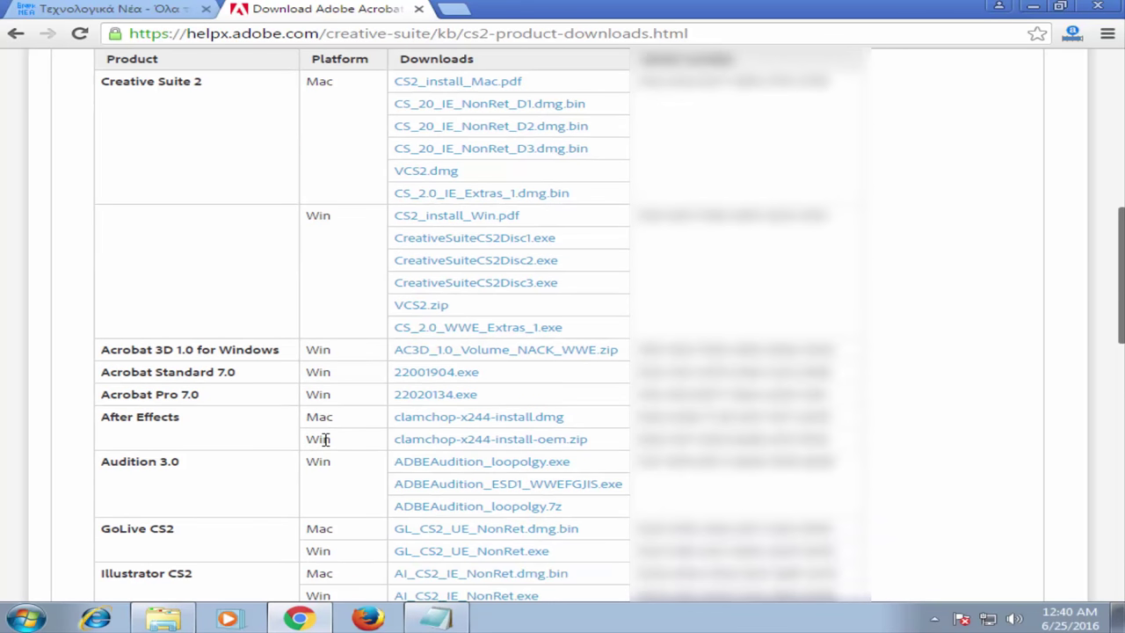
scroll(372, 446, "down", 1)
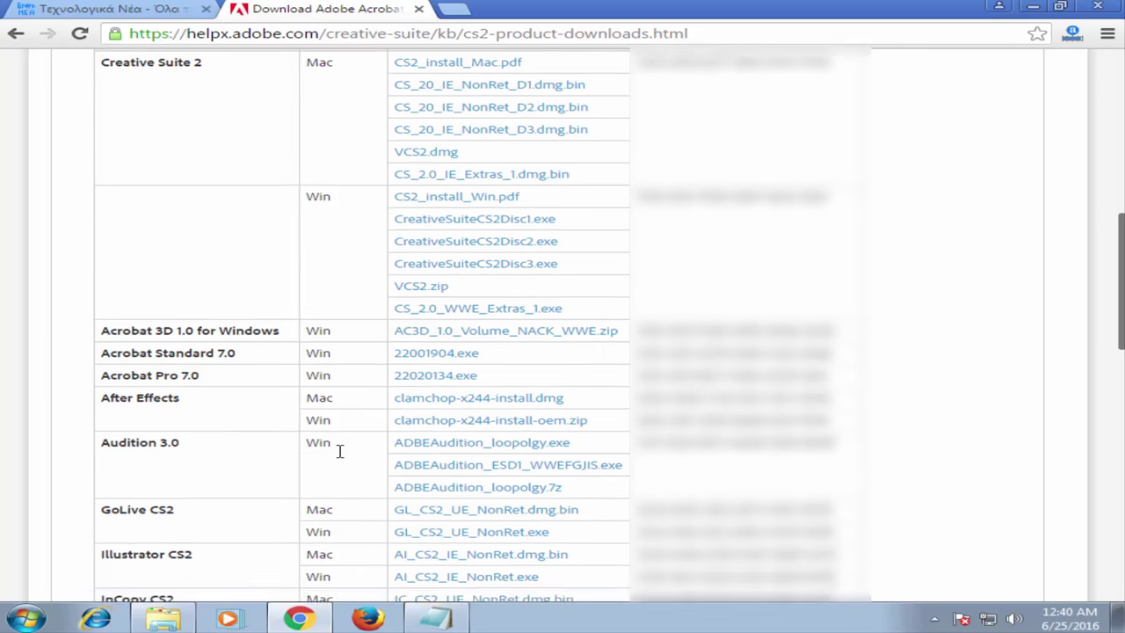
scroll(343, 452, "down", 5)
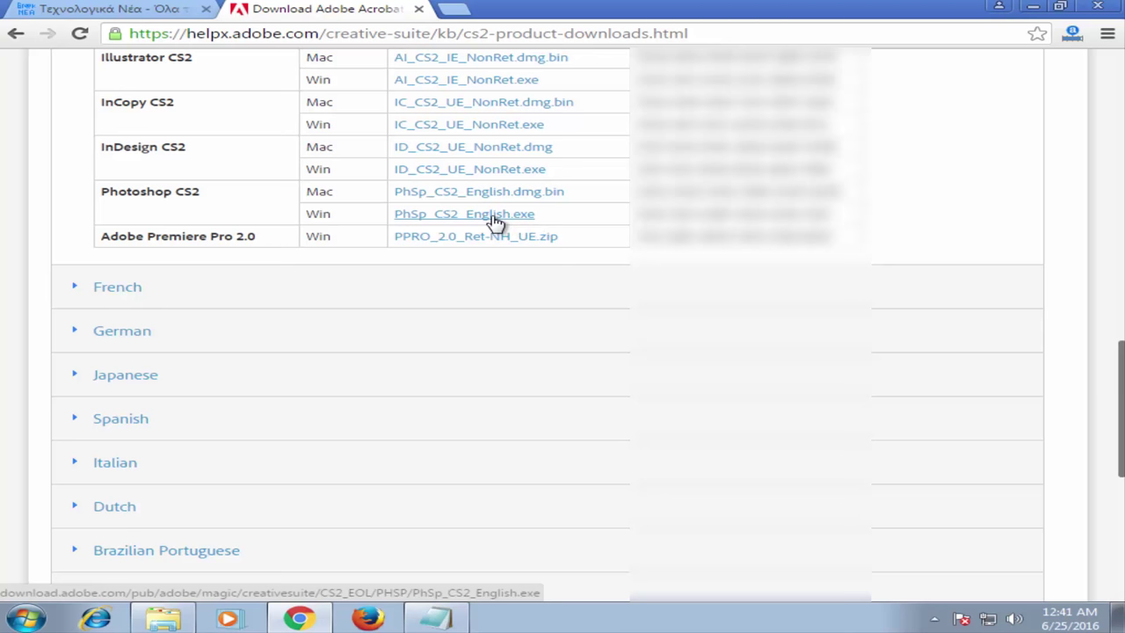
- Start downloading PhSp_CS2_English.exe, the Photoshop CS2 Windows installer
left_click(494, 220)
scroll(514, 234, "down", 6)
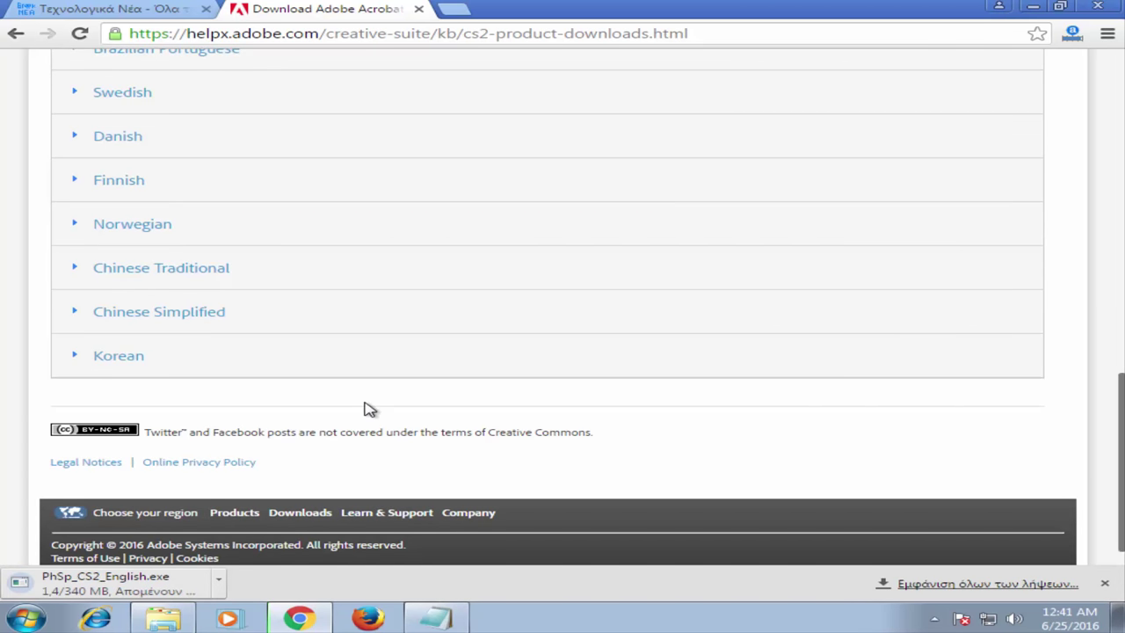
scroll(369, 409, "up", 1)
scroll(368, 410, "up", 3)
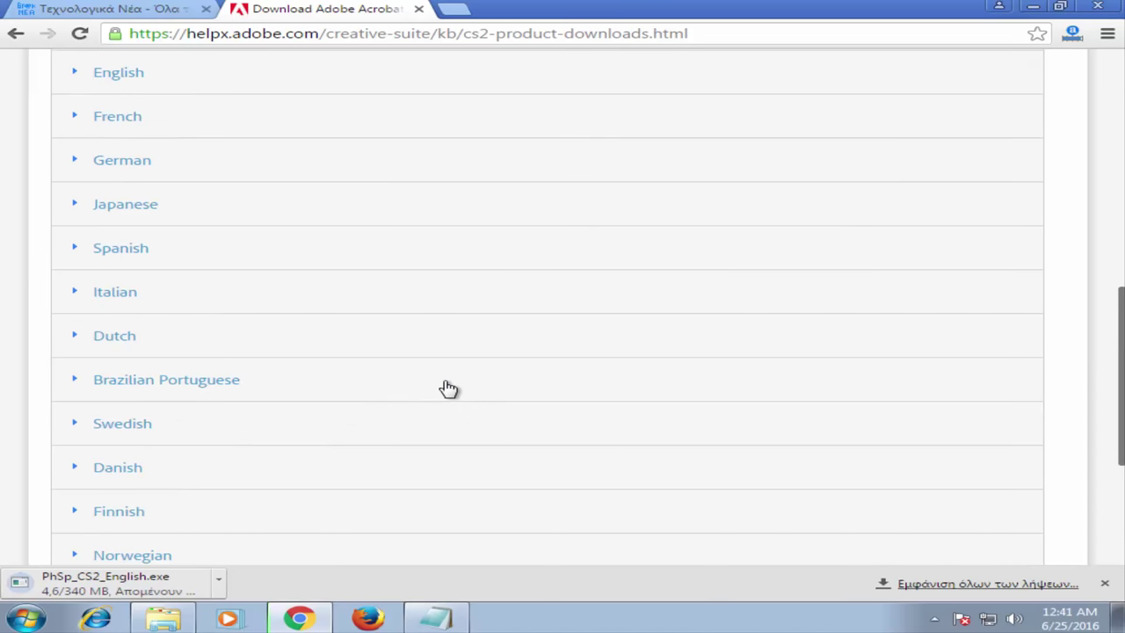
scroll(448, 388, "up", 7)
scroll(445, 380, "down", 4)
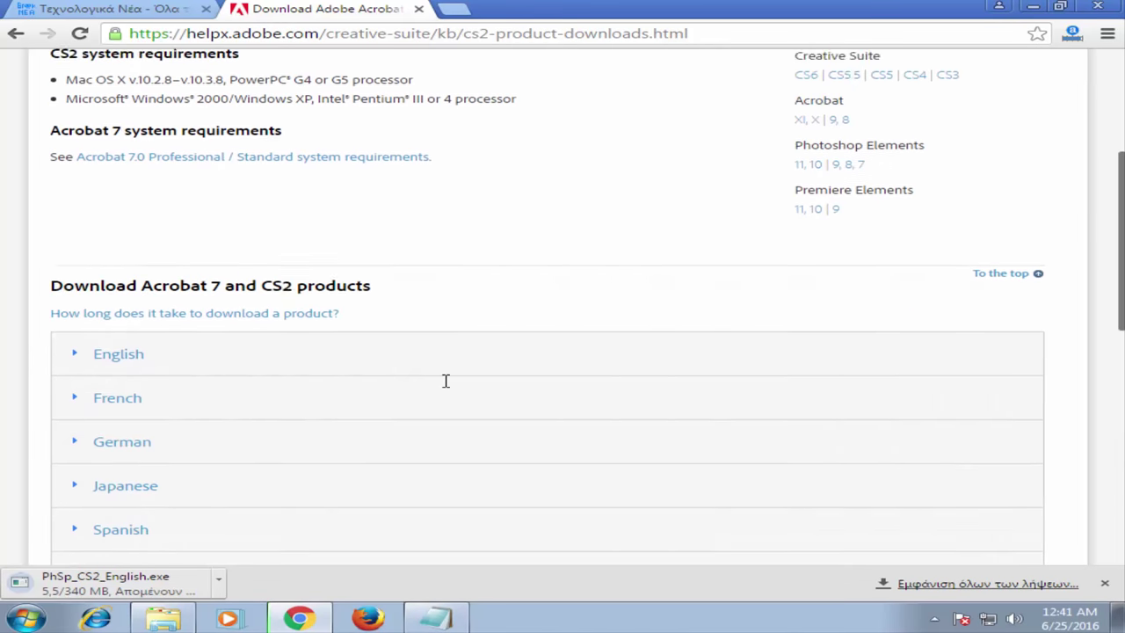
scroll(445, 379, "down", 2)
- Re-expand the English downloads list and scroll to the Photoshop CS2 Win row
left_click(105, 180)
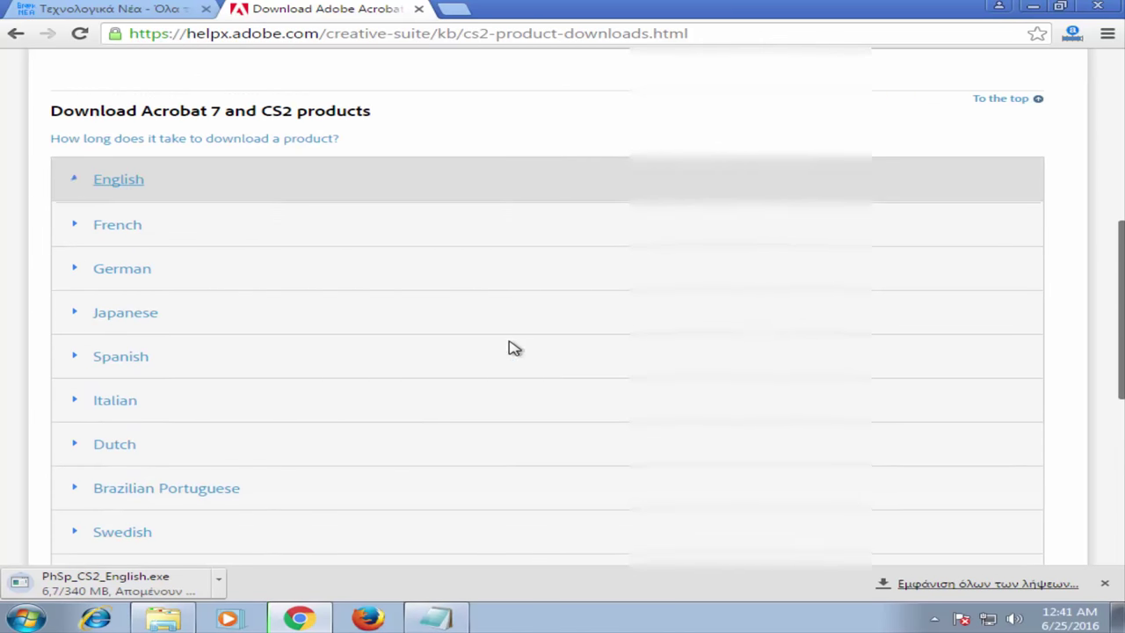
scroll(512, 351, "down", 1)
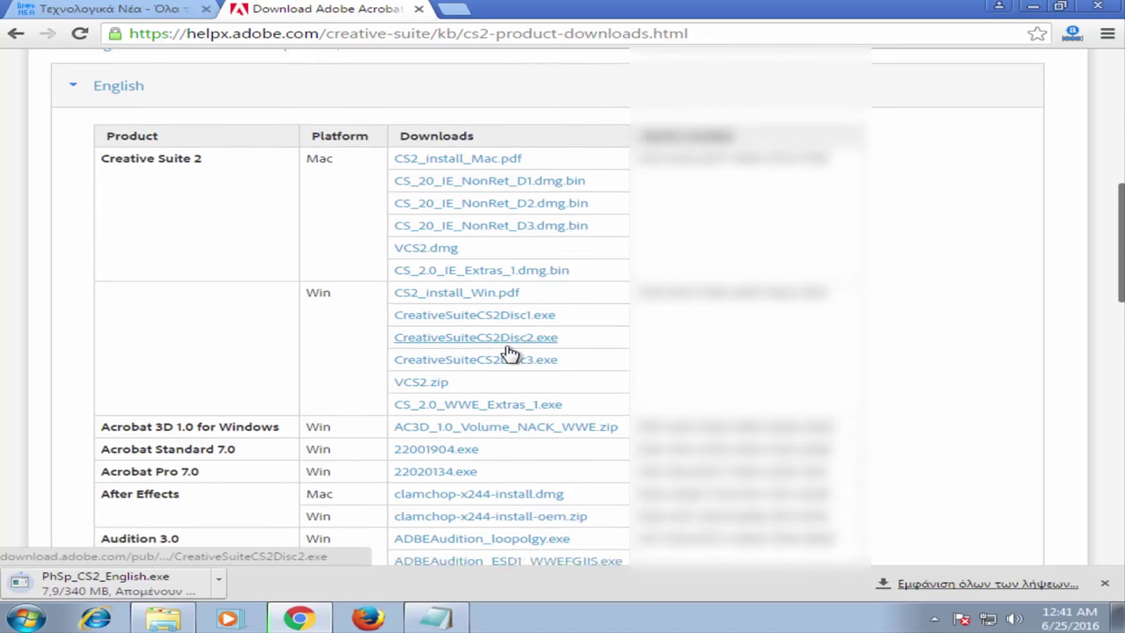
scroll(513, 351, "down", 2)
scroll(509, 352, "down", 1)
scroll(510, 352, "up", 1)
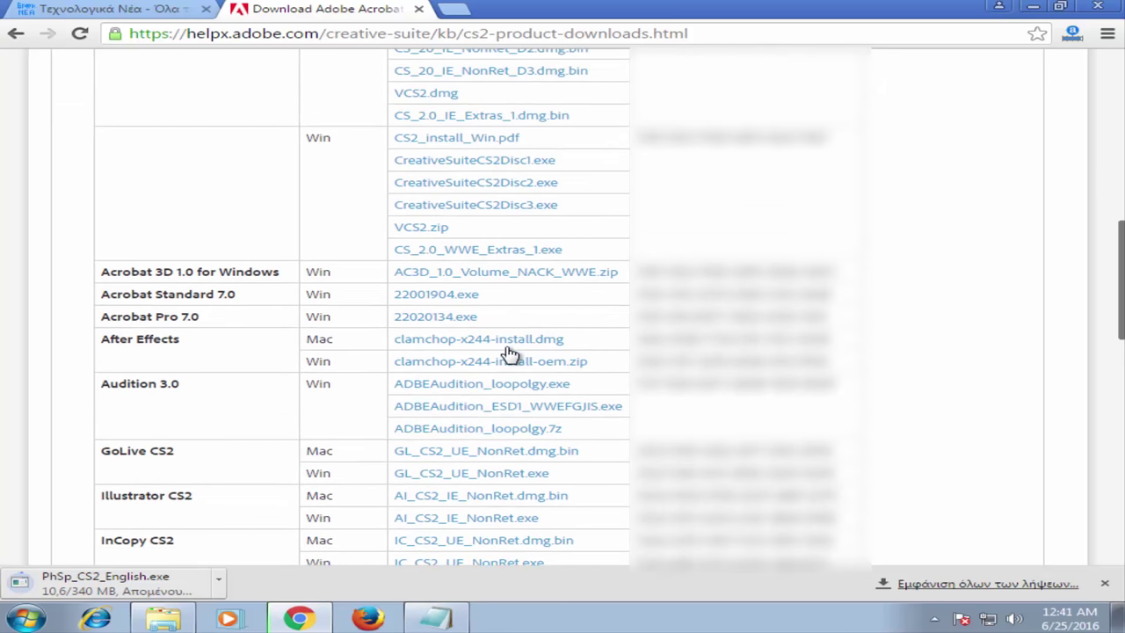
scroll(492, 384, "up", 2)
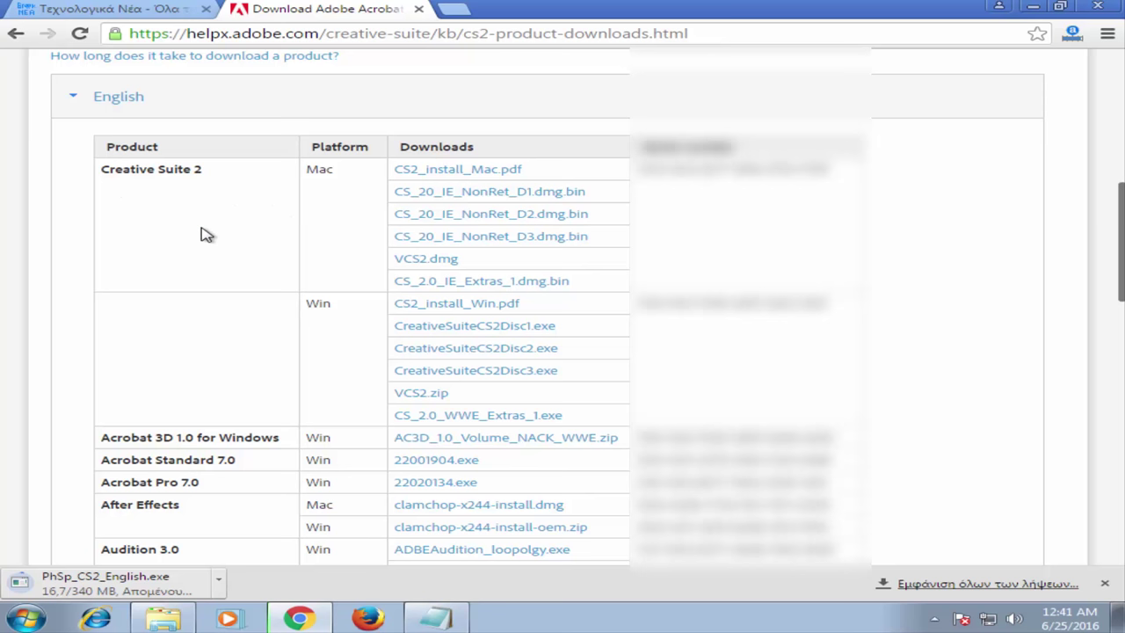
scroll(264, 364, "down", 1)
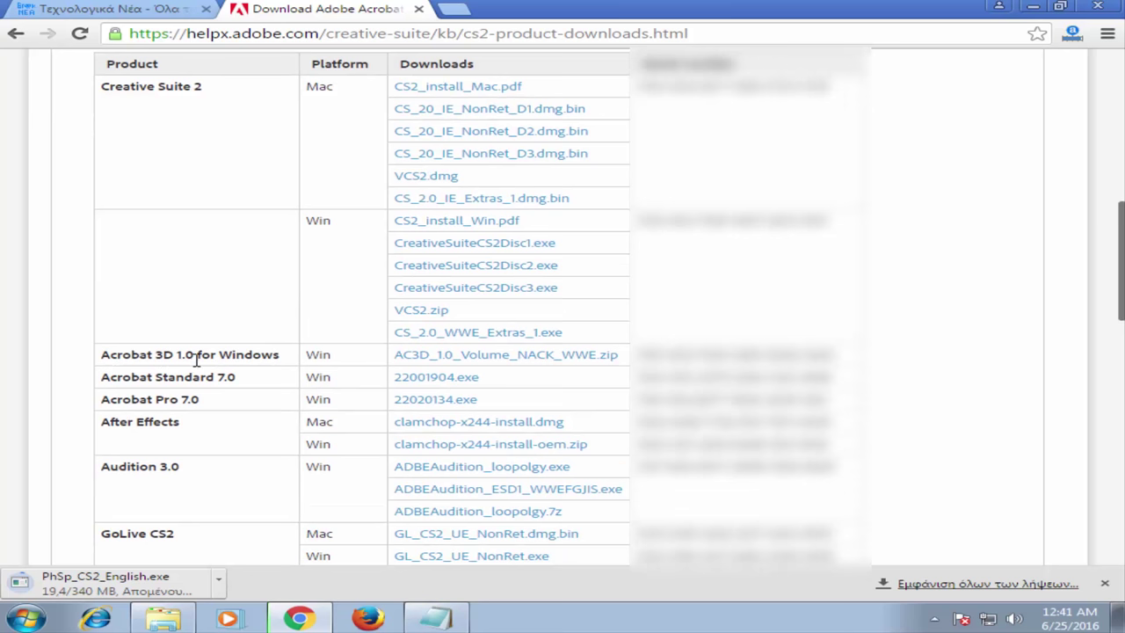
scroll(268, 372, "down", 1)
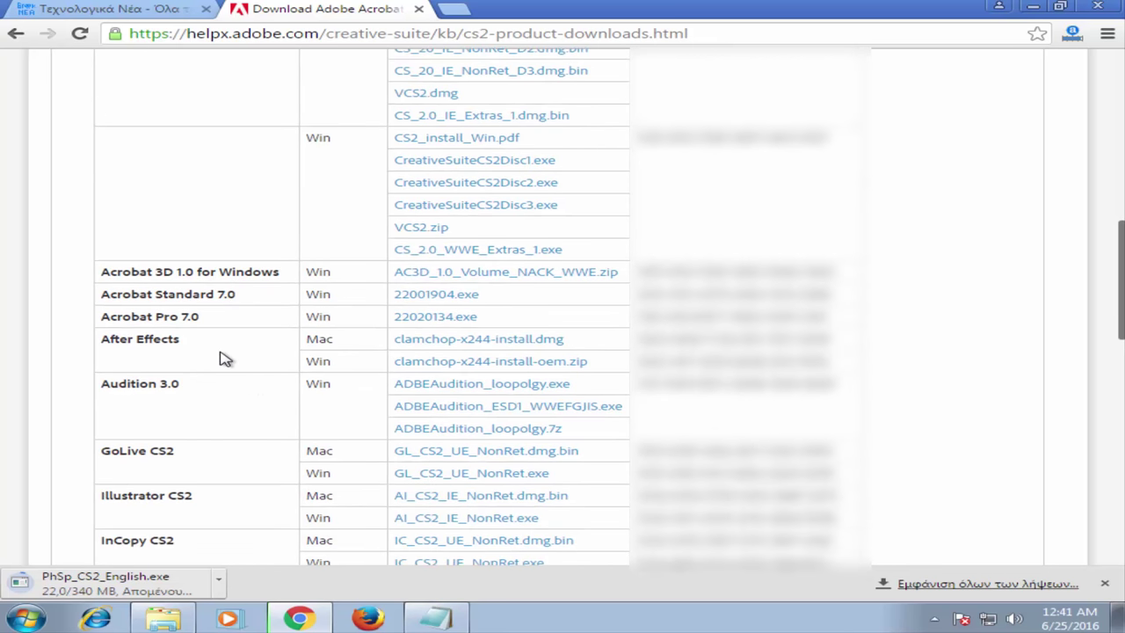
scroll(224, 359, "down", 1)
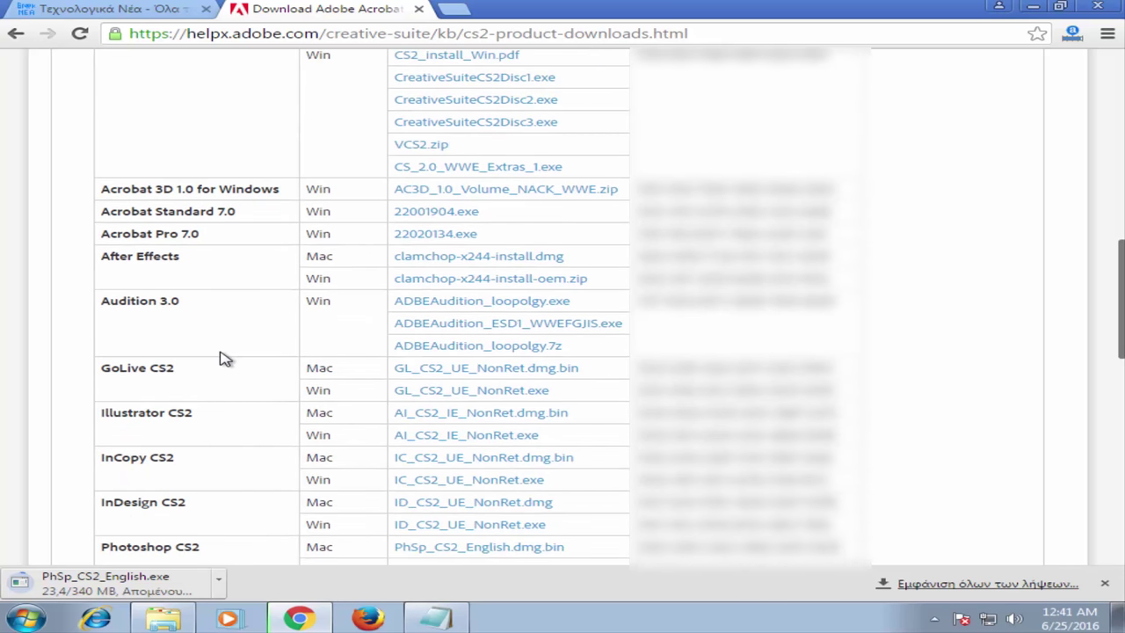
scroll(224, 359, "down", 1)
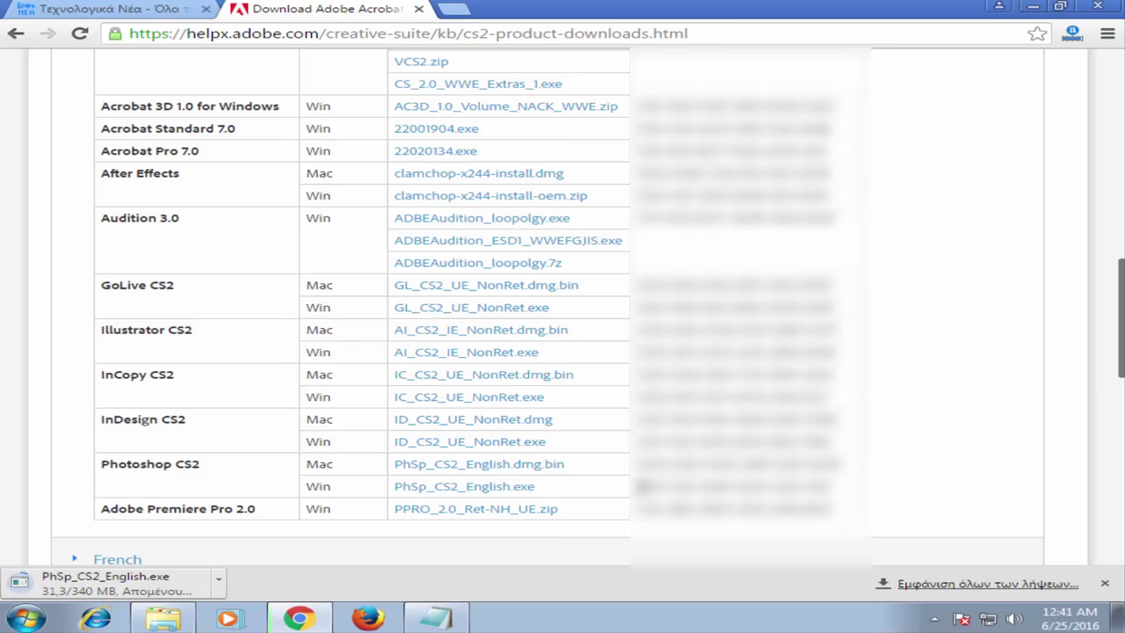
- Select the Photoshop CS2 Windows serial number, then scroll back to the top of the table
left_click_drag(640, 486, 810, 496)
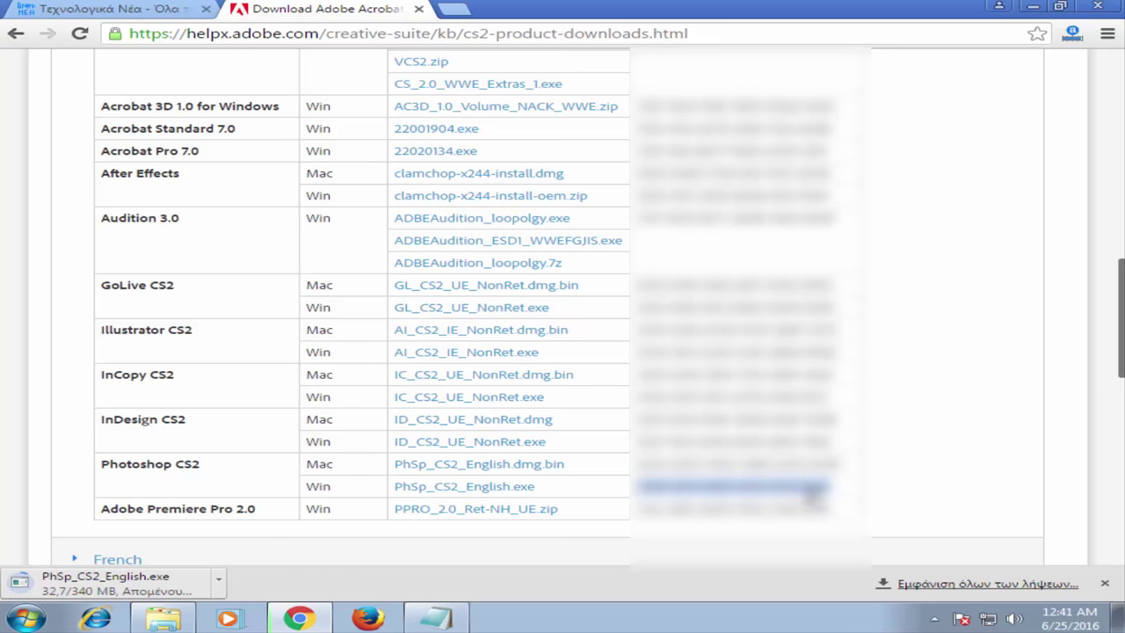
scroll(810, 497, "down", 10)
scroll(743, 482, "up", 1)
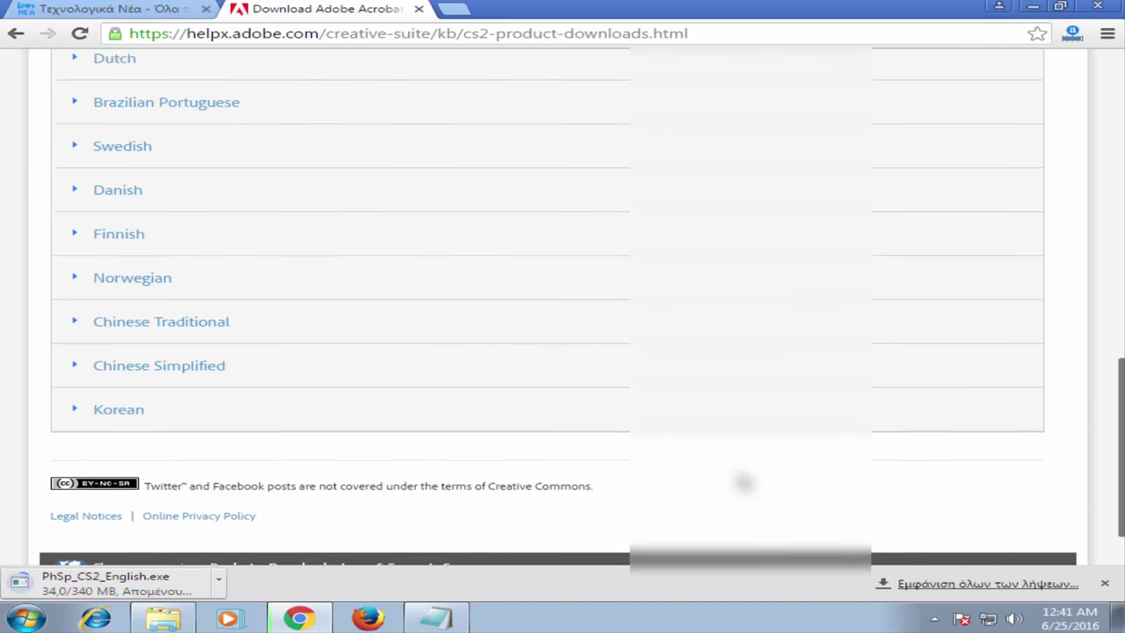
scroll(615, 439, "up", 1)
scroll(180, 303, "up", 3)
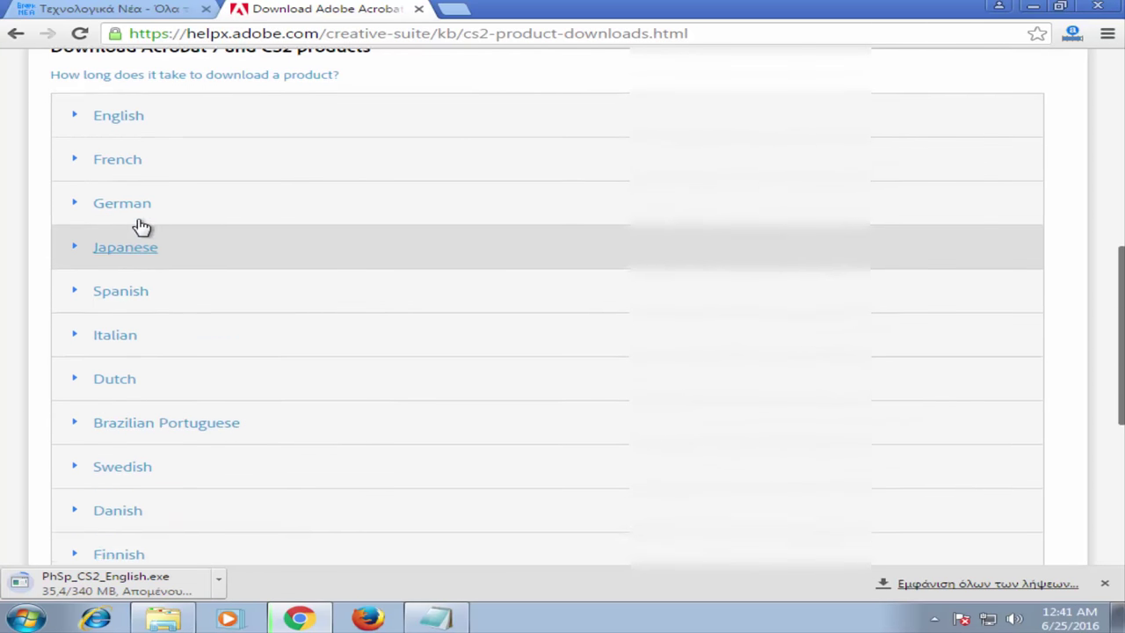
scroll(141, 226, "up", 3)
- Re-expand the English CS2 table and select the serial number beside PhSp_CS2_English.exe
left_click(126, 273)
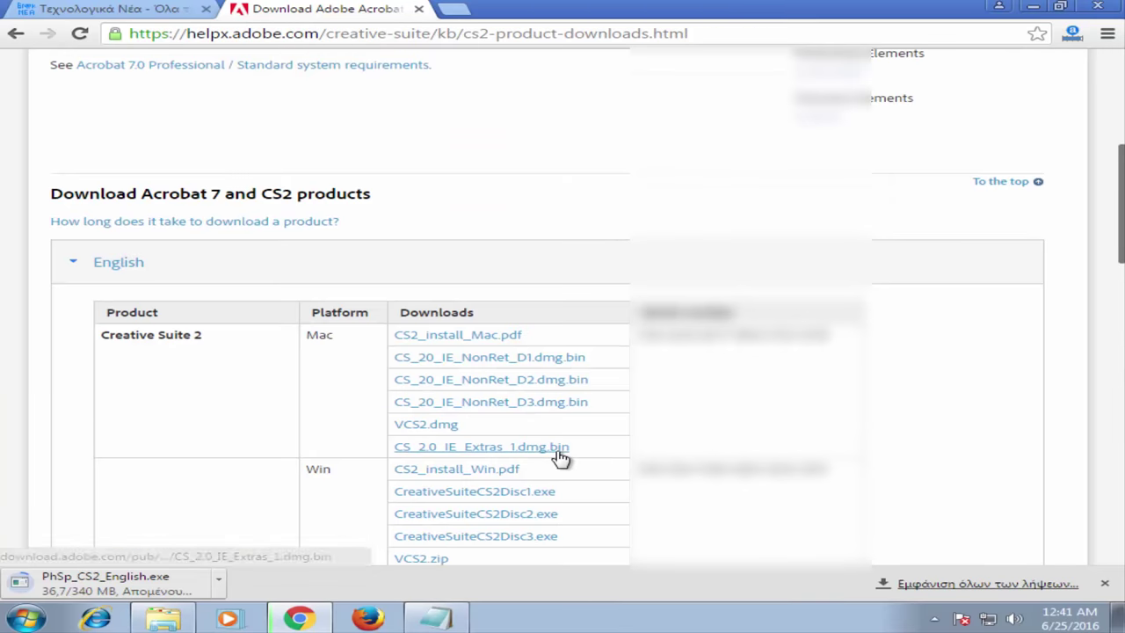
scroll(559, 457, "down", 2)
scroll(557, 454, "down", 3)
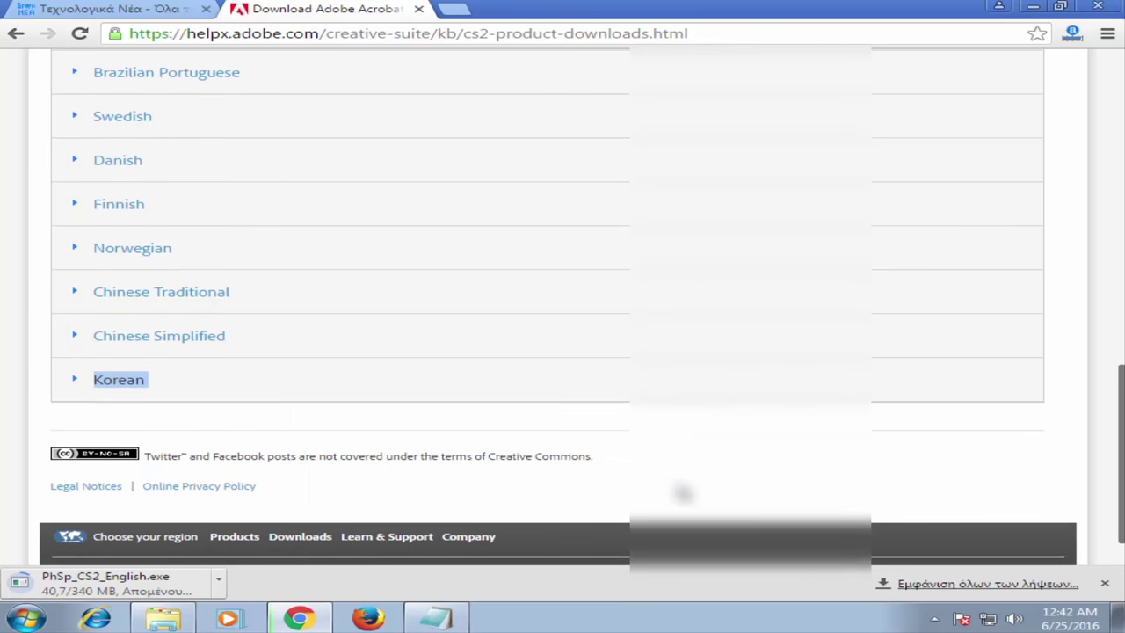
scroll(682, 487, "up", 1)
scroll(684, 492, "up", 3)
scroll(682, 492, "down", 2)
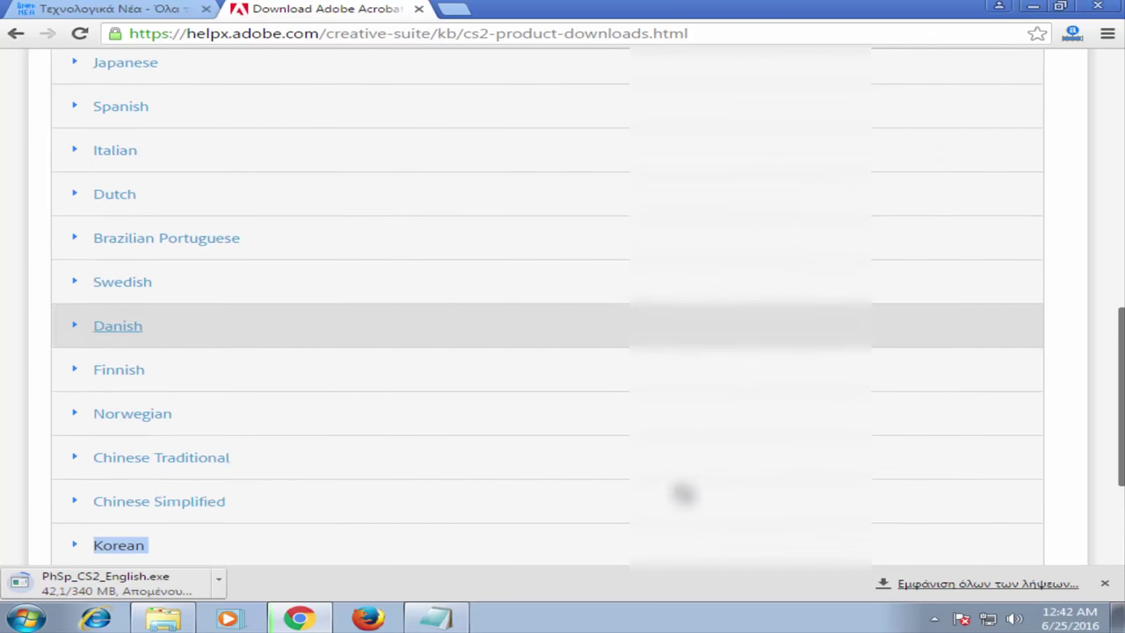
scroll(678, 492, "up", 3)
scroll(263, 343, "up", 1)
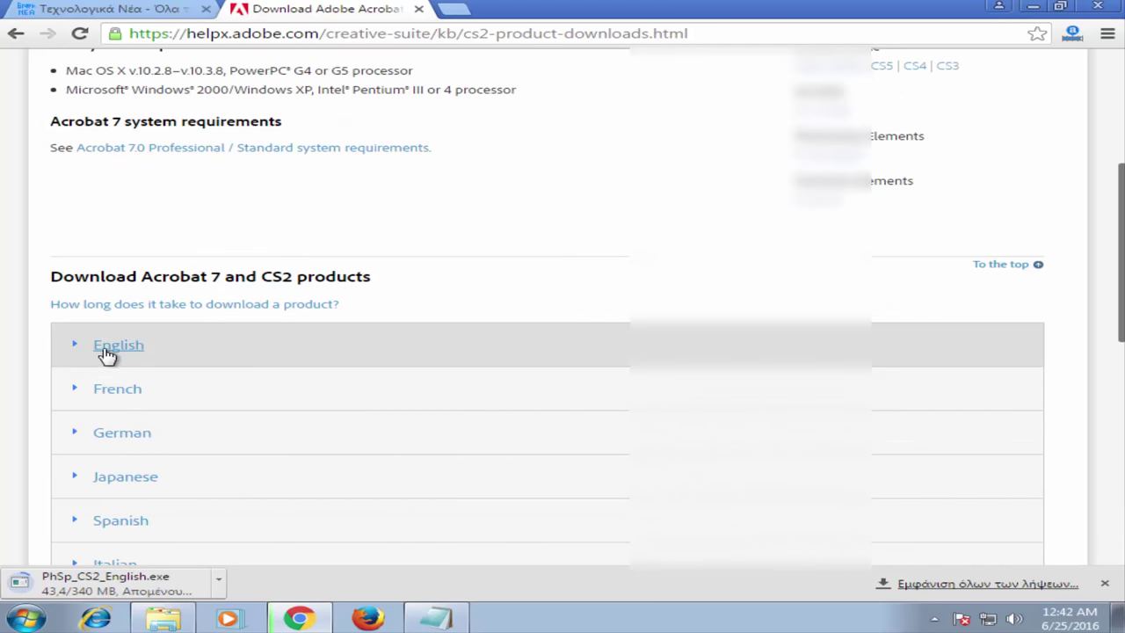
scroll(334, 396, "down", 3)
scroll(336, 402, "down", 2)
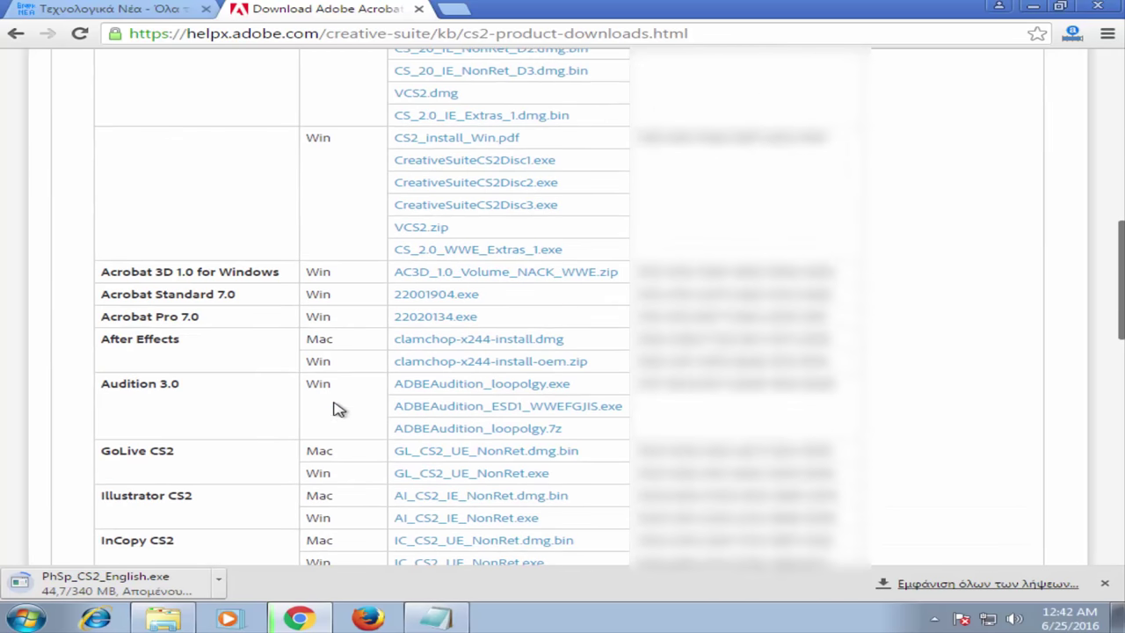
scroll(338, 409, "down", 2)
scroll(338, 409, "down", 2)
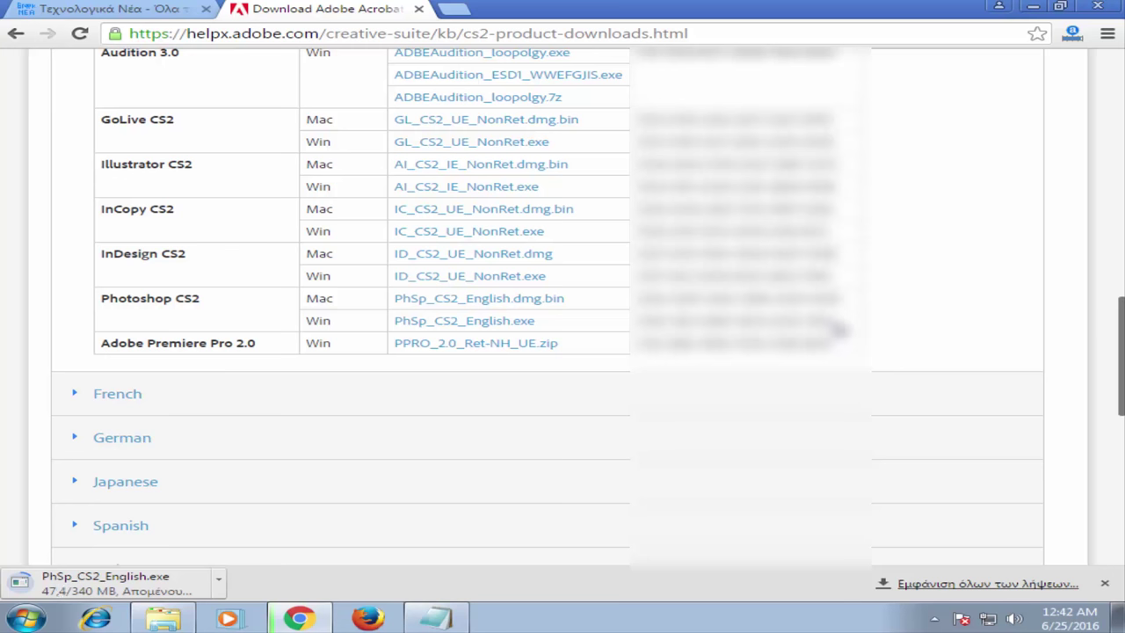
left_click_drag(832, 322, 634, 323)
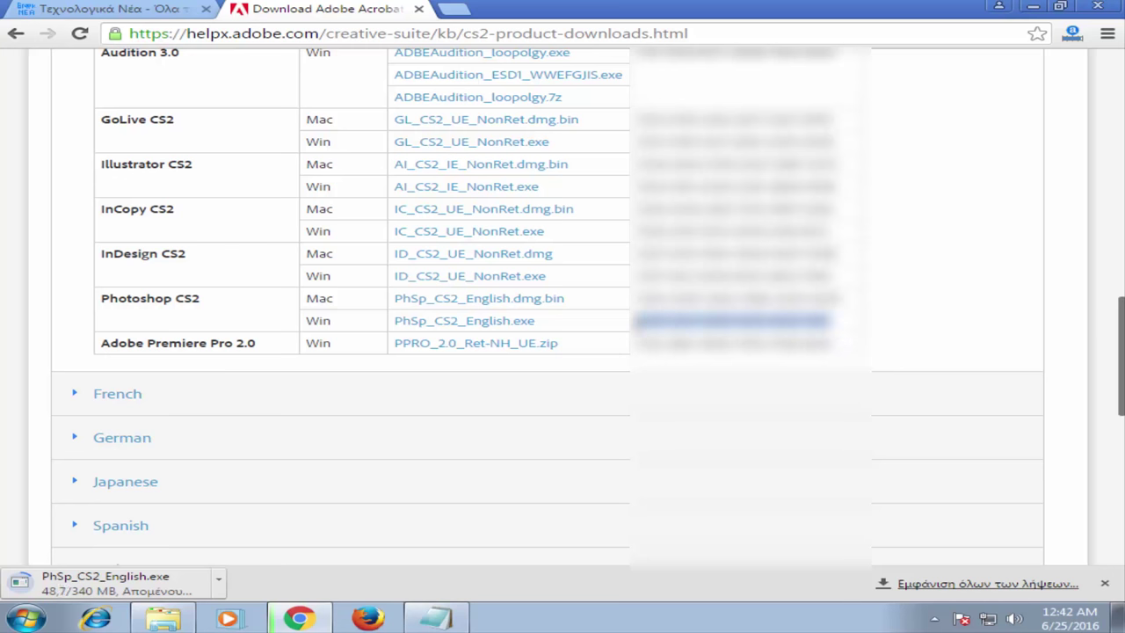
- Paste the copied serial number onto an empty line in photoshop cs2.txt
scroll(748, 244, "down", 7)
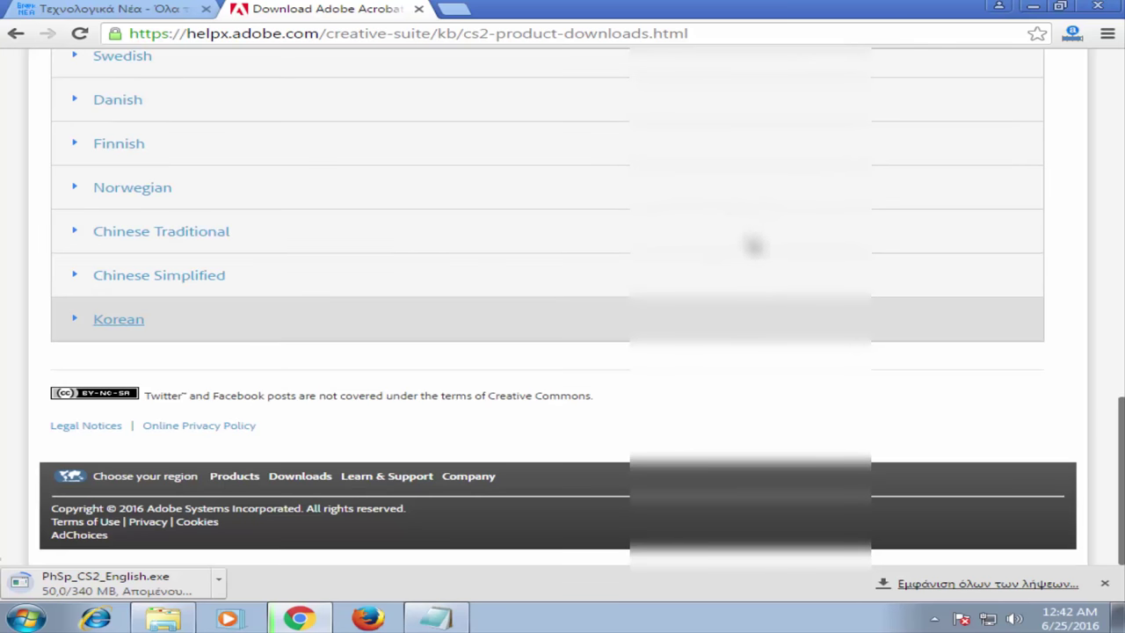
left_click(1033, 10)
left_click(553, 254)
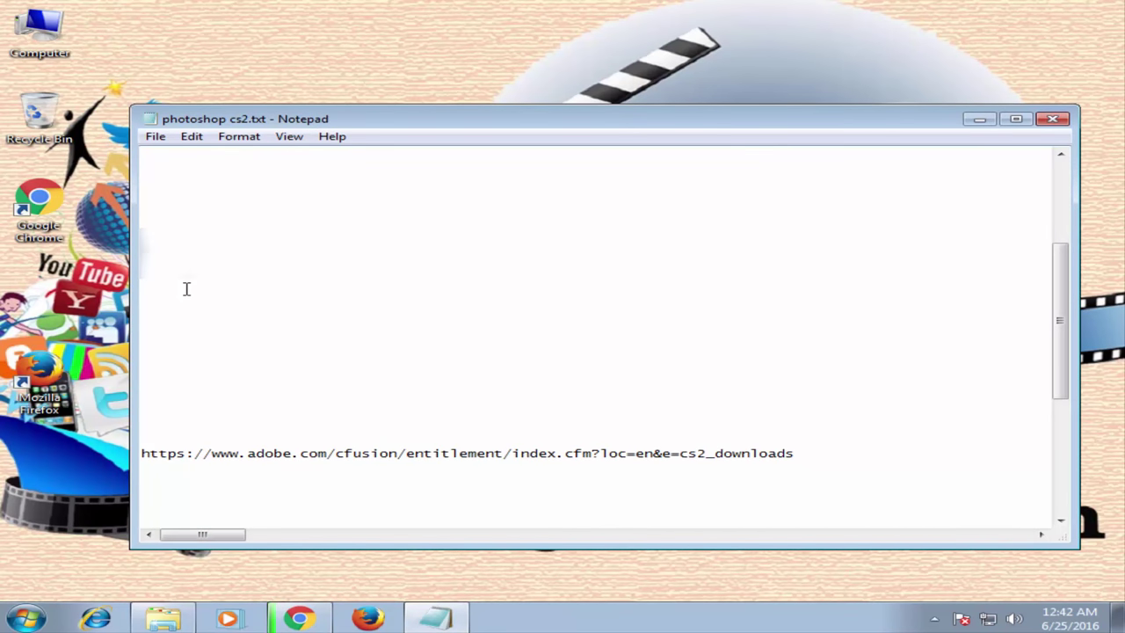
key("ctrl+v")
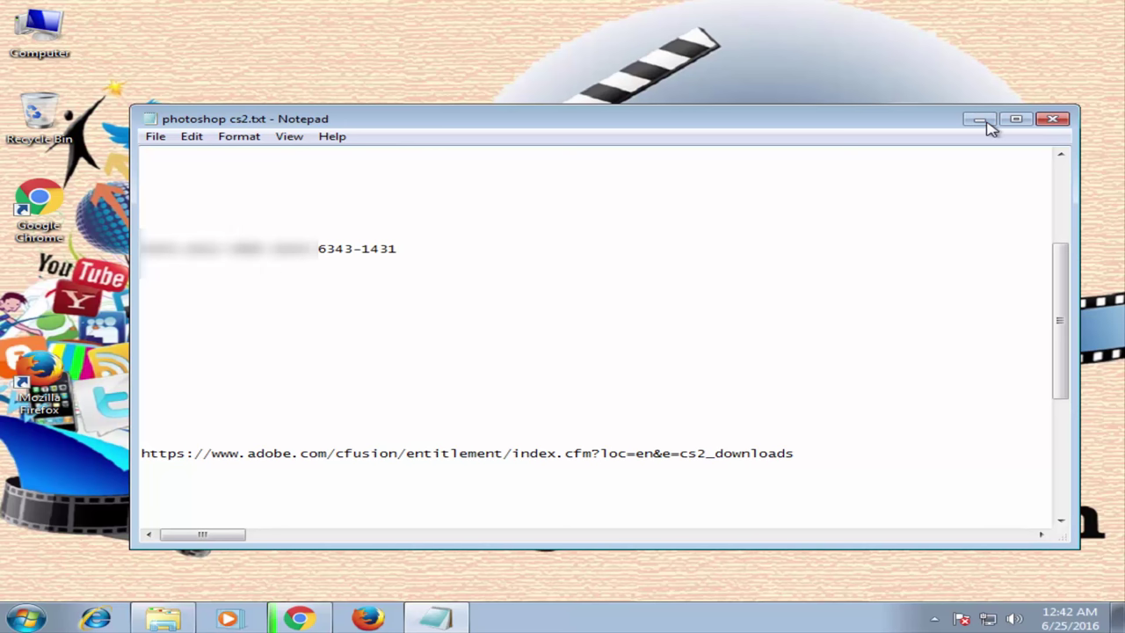
- Return the CS2 downloads page to its top, then minimize the browser and notes to clear the desktop
left_click(980, 120)
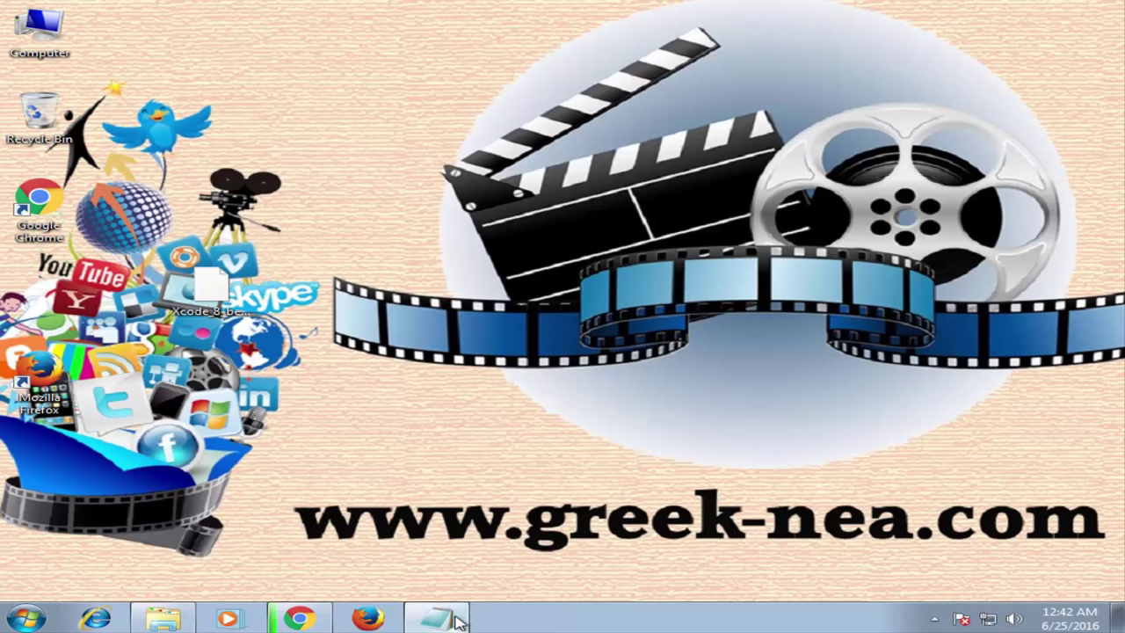
left_click(457, 619)
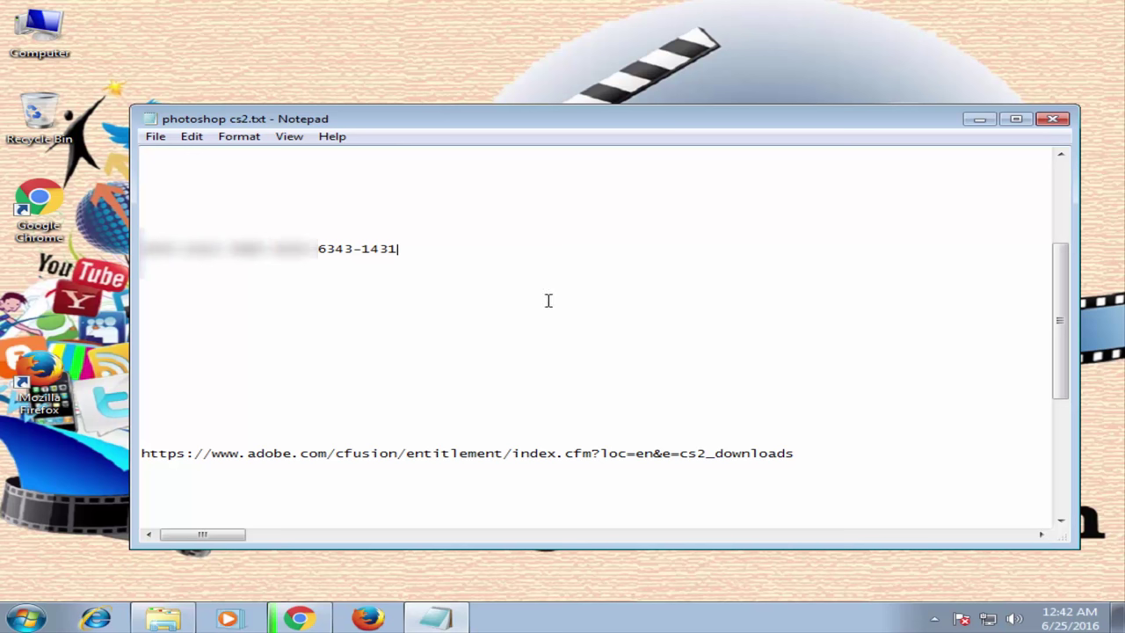
left_click(303, 619)
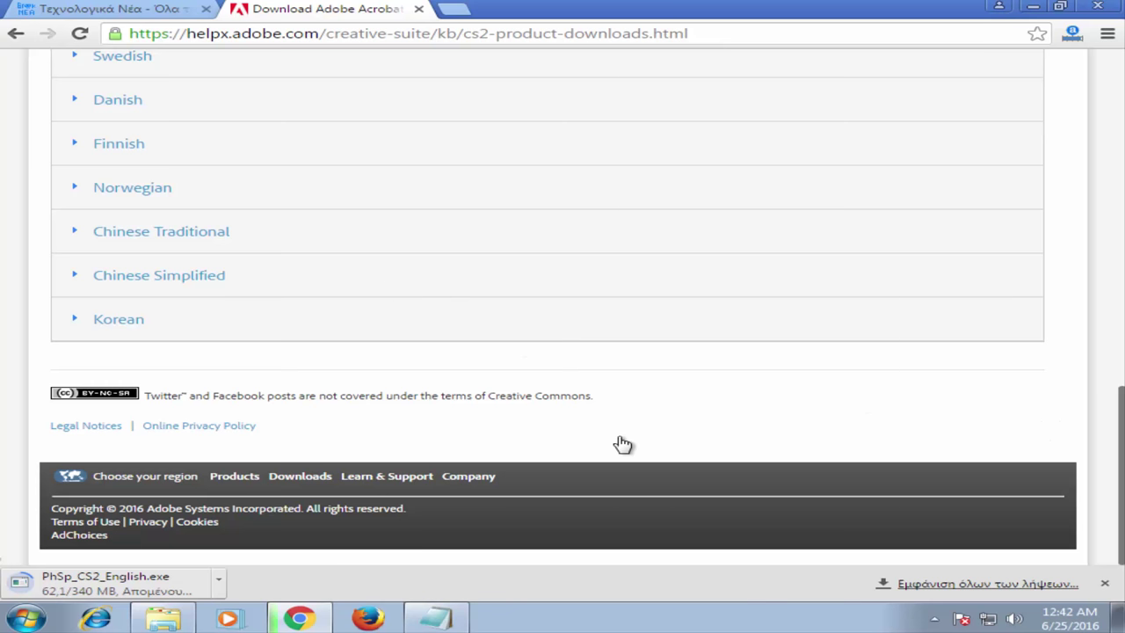
key("Home")
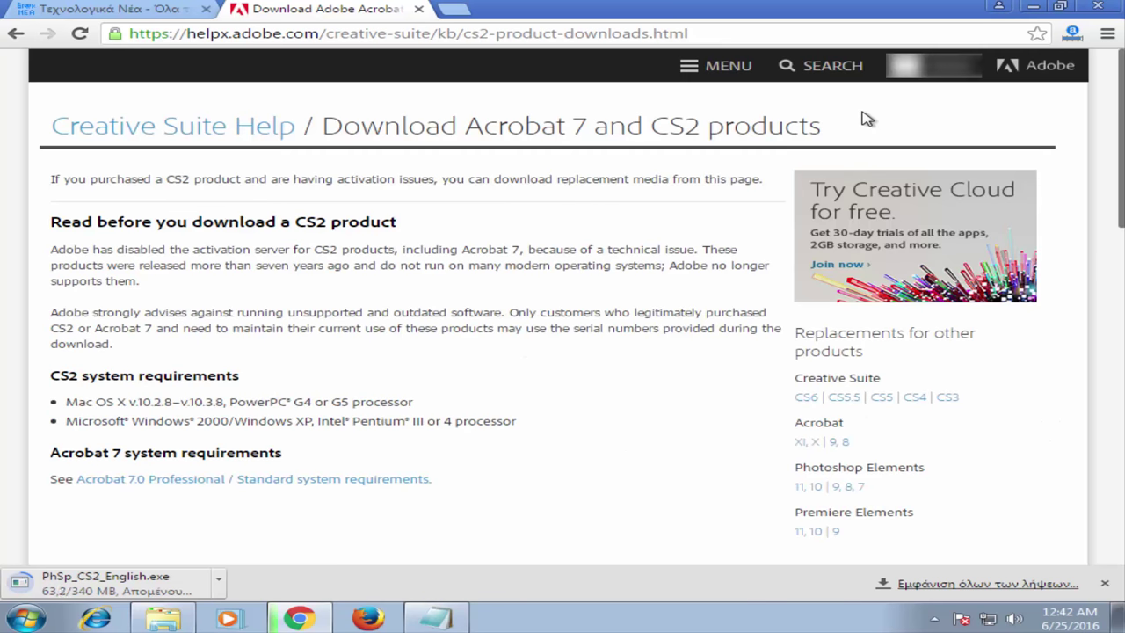
left_click(1033, 12)
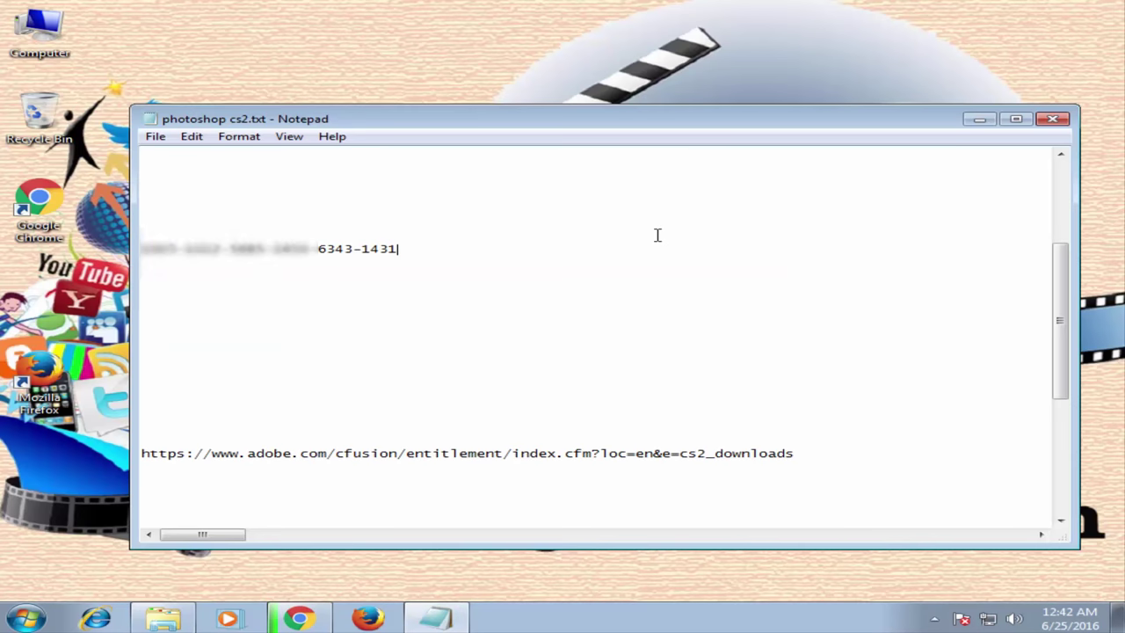
left_click(979, 122)
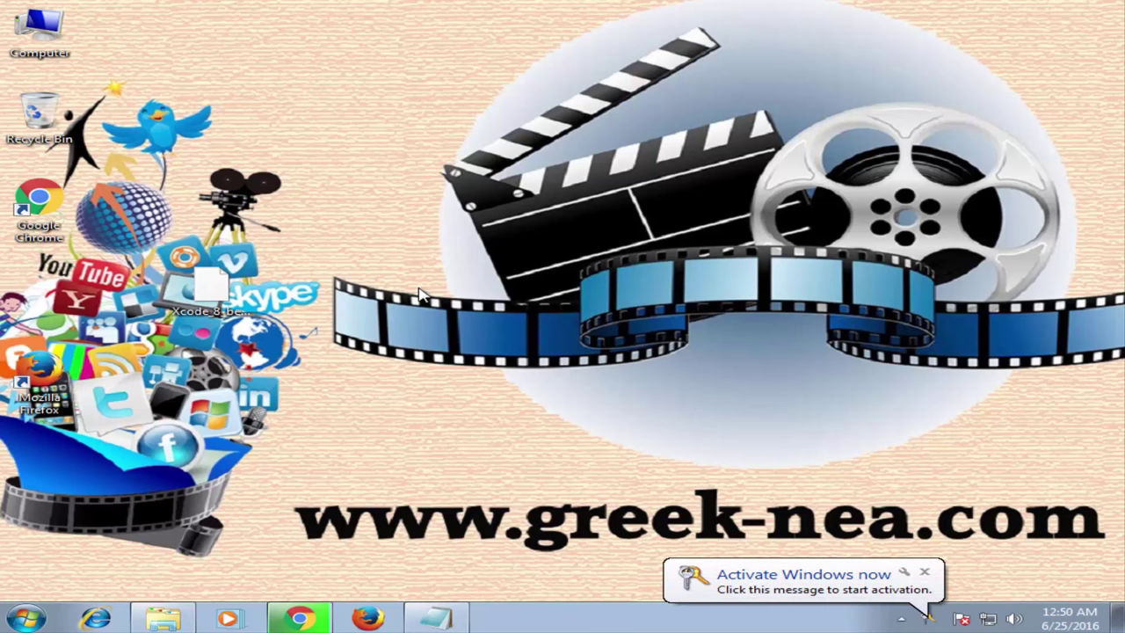
left_click(926, 571)
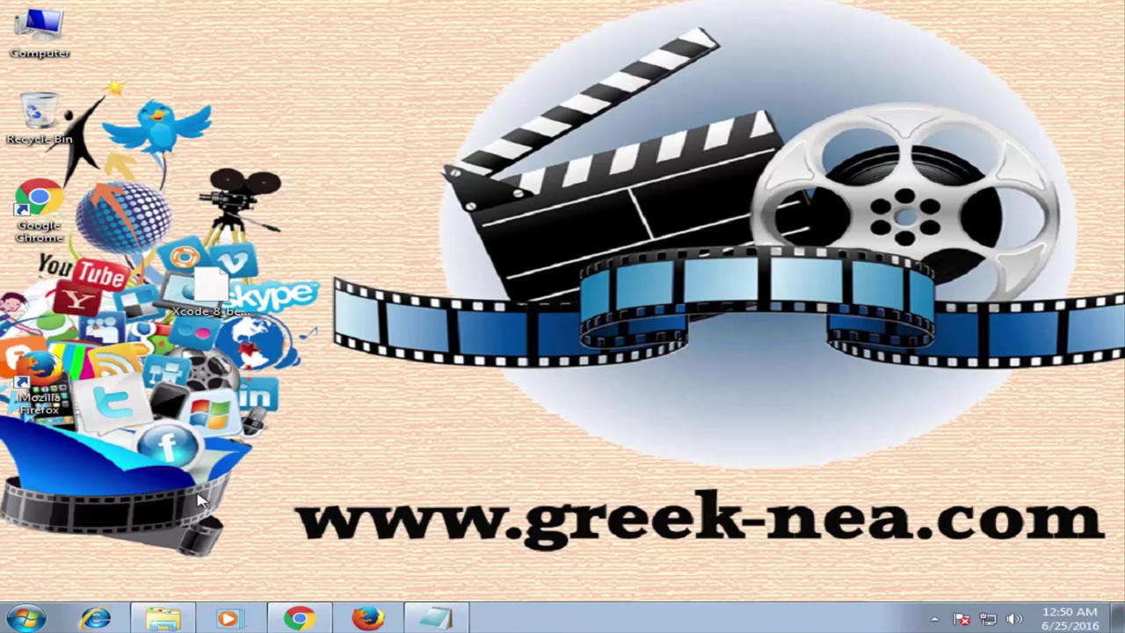
- Run PhSp_CS2_English.exe from the Downloads folder, approve the UAC prompt, and minimize Explorer
left_click(171, 617)
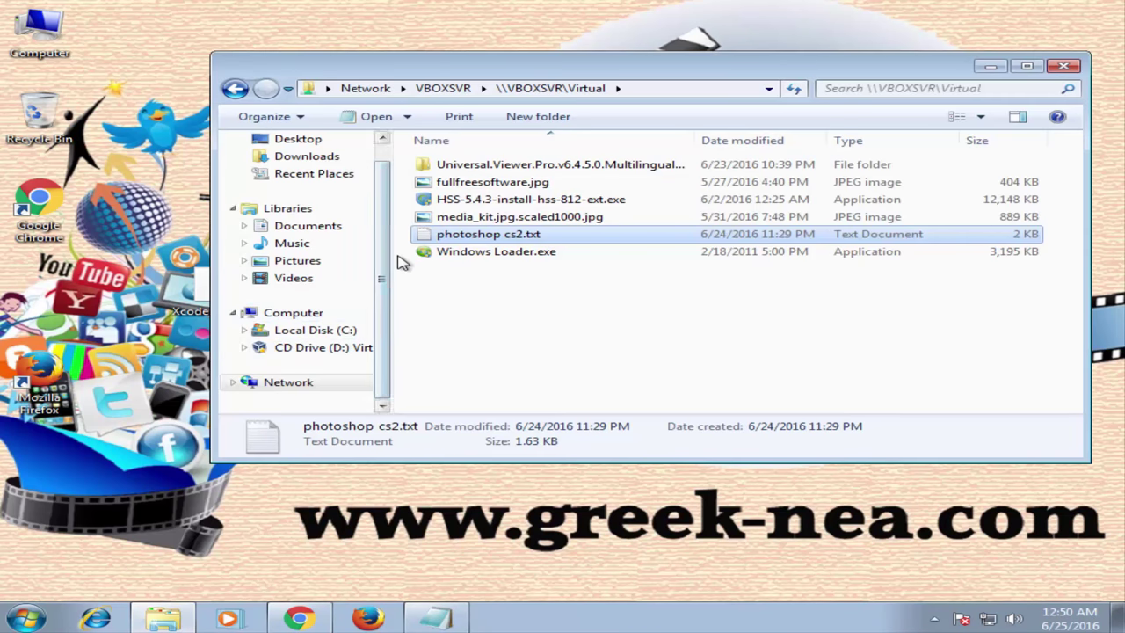
left_click(325, 159)
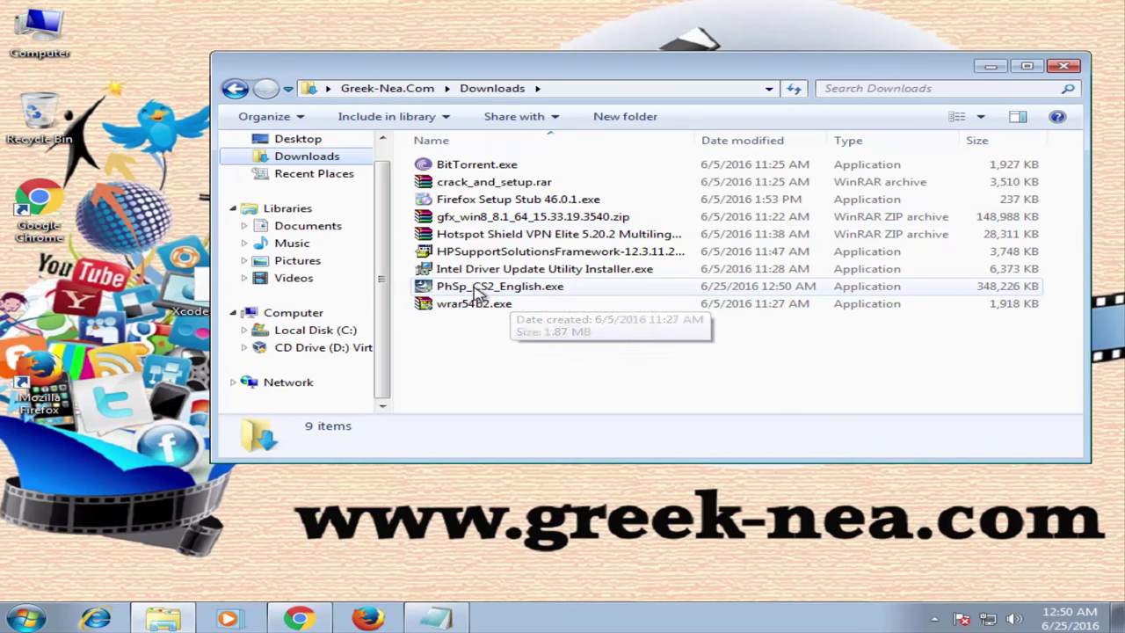
mouse_move(465, 290)
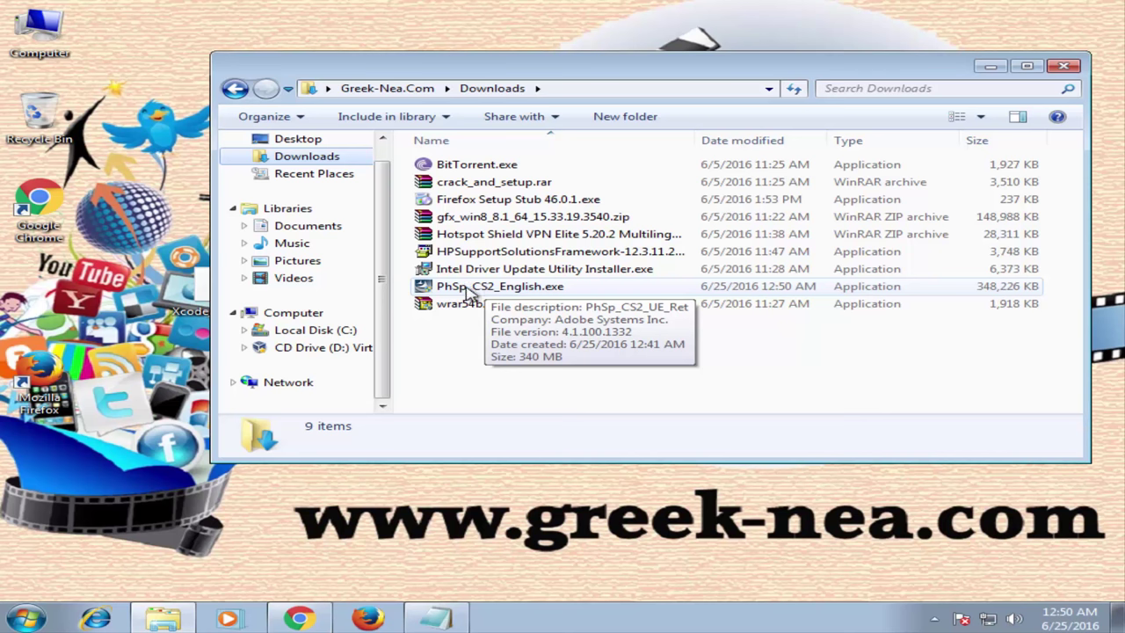
left_click(463, 294)
double_click(463, 295)
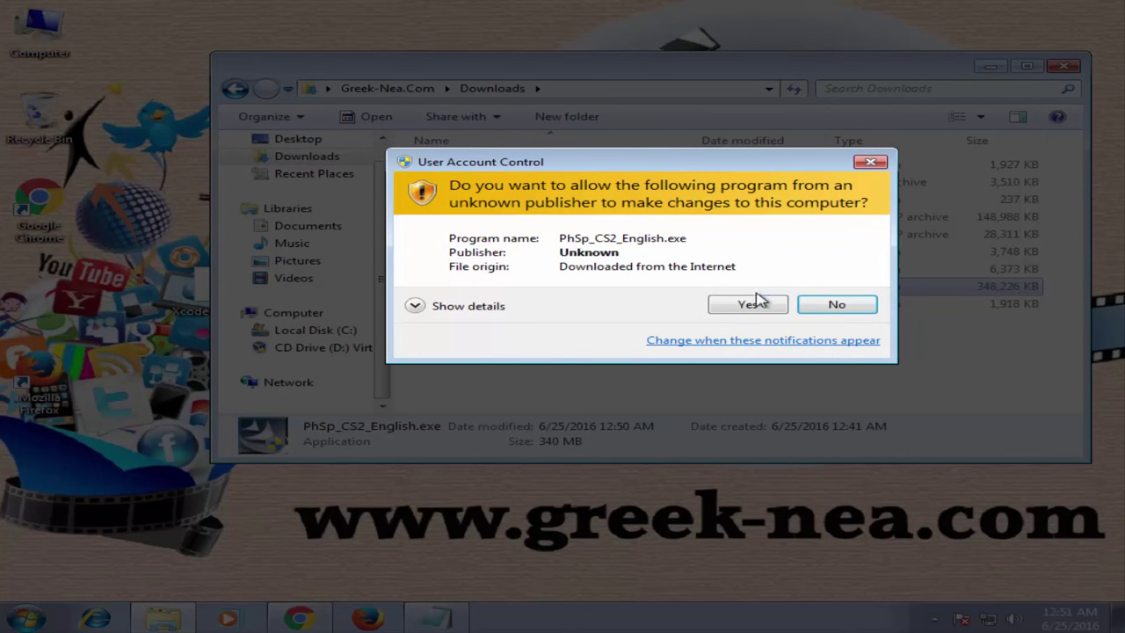
left_click(756, 302)
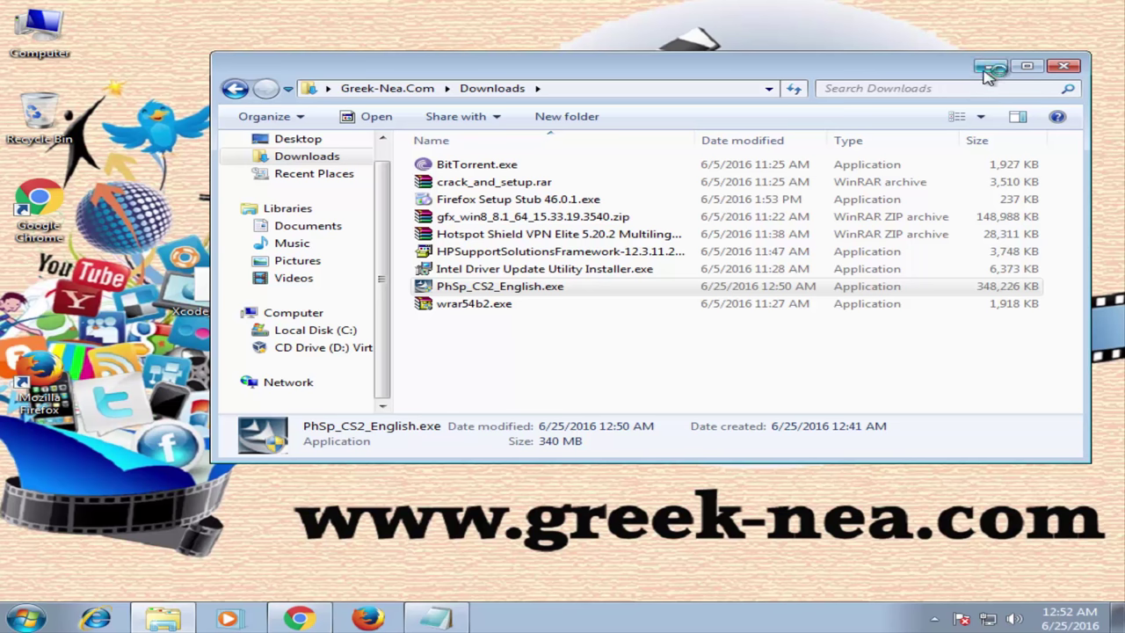
left_click(990, 66)
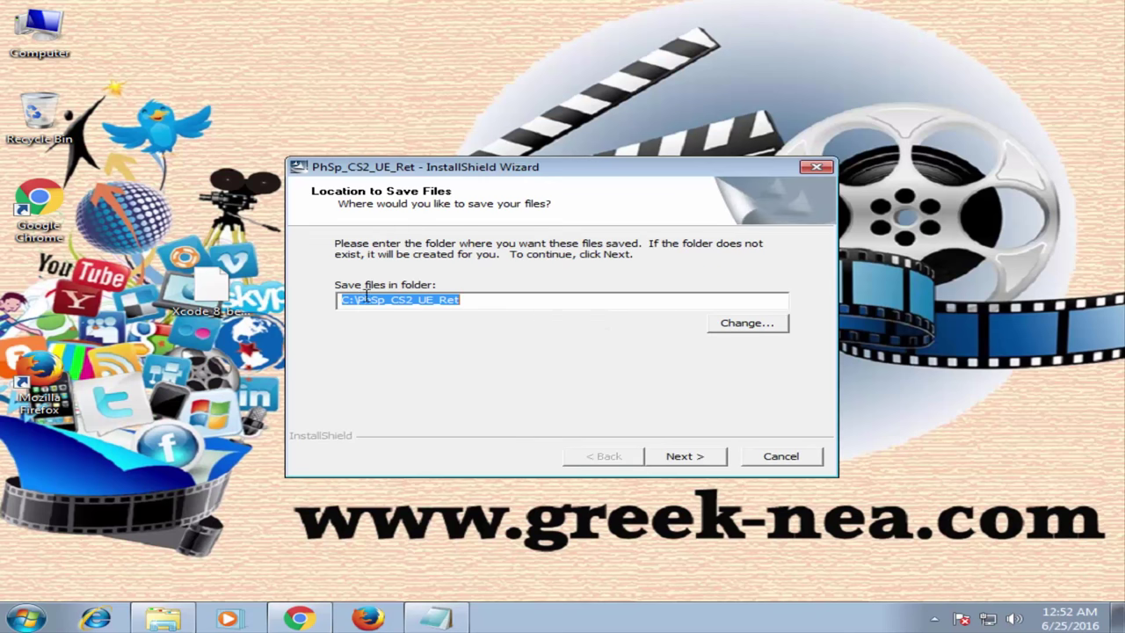
- Extract the setup files to the default C:\PhSp_CS2_UE_Ret folder
left_click(706, 458)
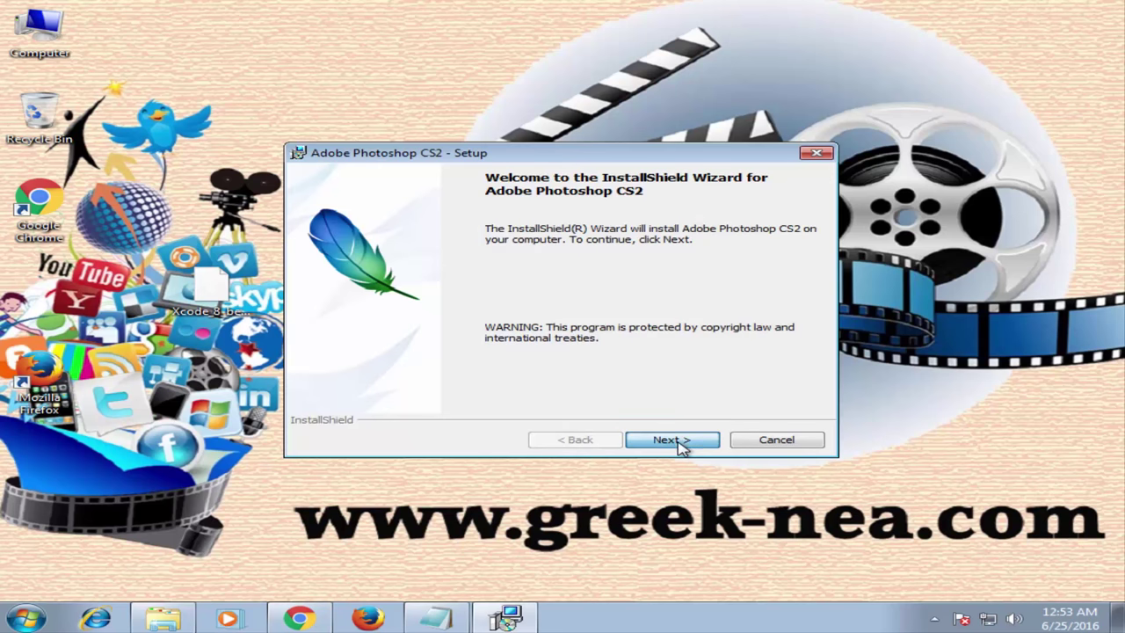
- Pass the welcome page, accept the license agreement, and focus the Serial Number field
left_click(682, 440)
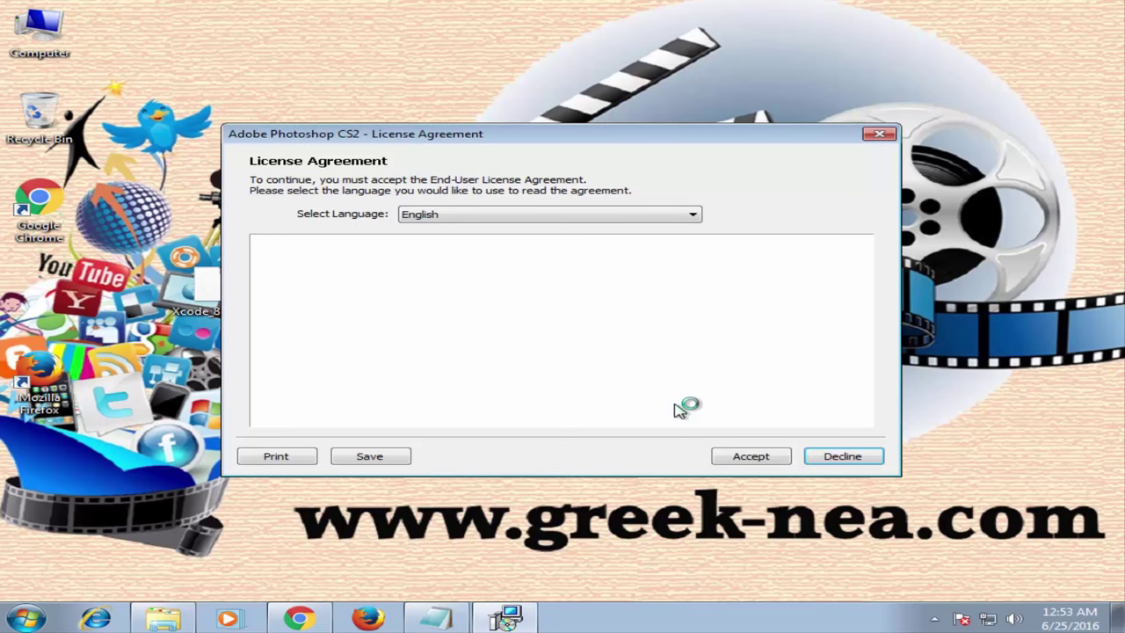
left_click(755, 456)
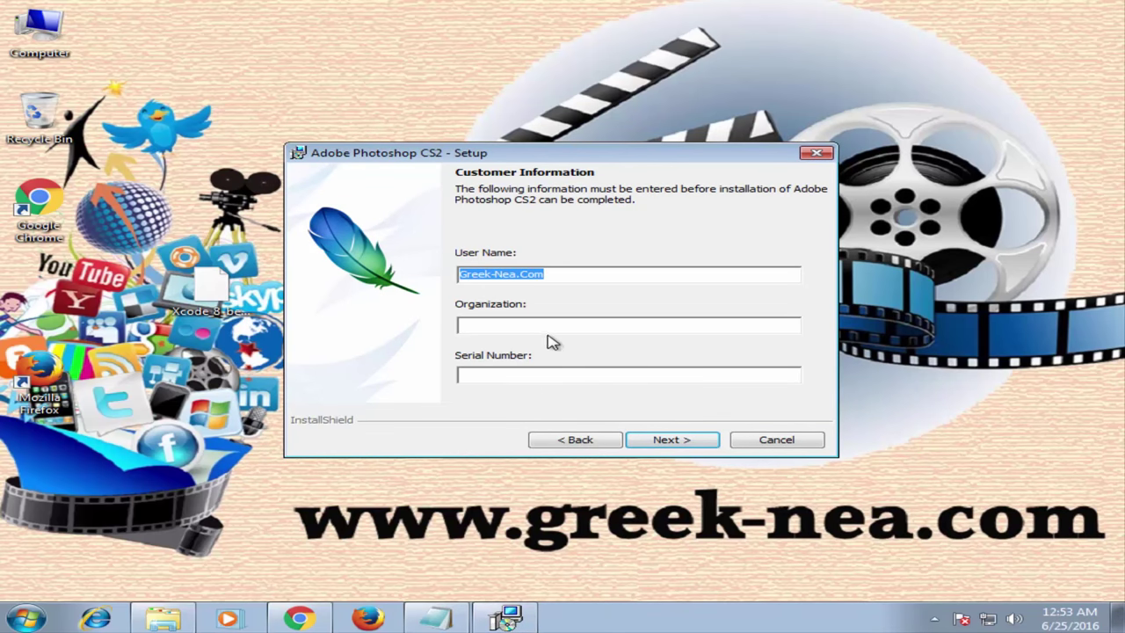
left_click(528, 375)
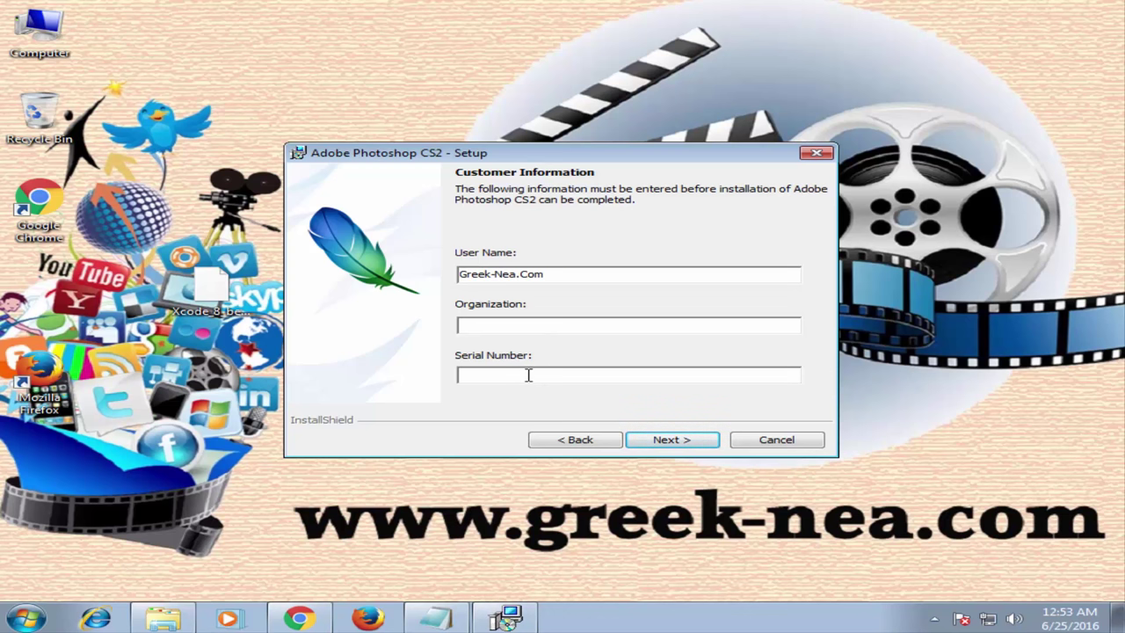
- Paste the serial number into the Serial Number field, re-entering it once, and submit the customer information
key("ctrl+v")
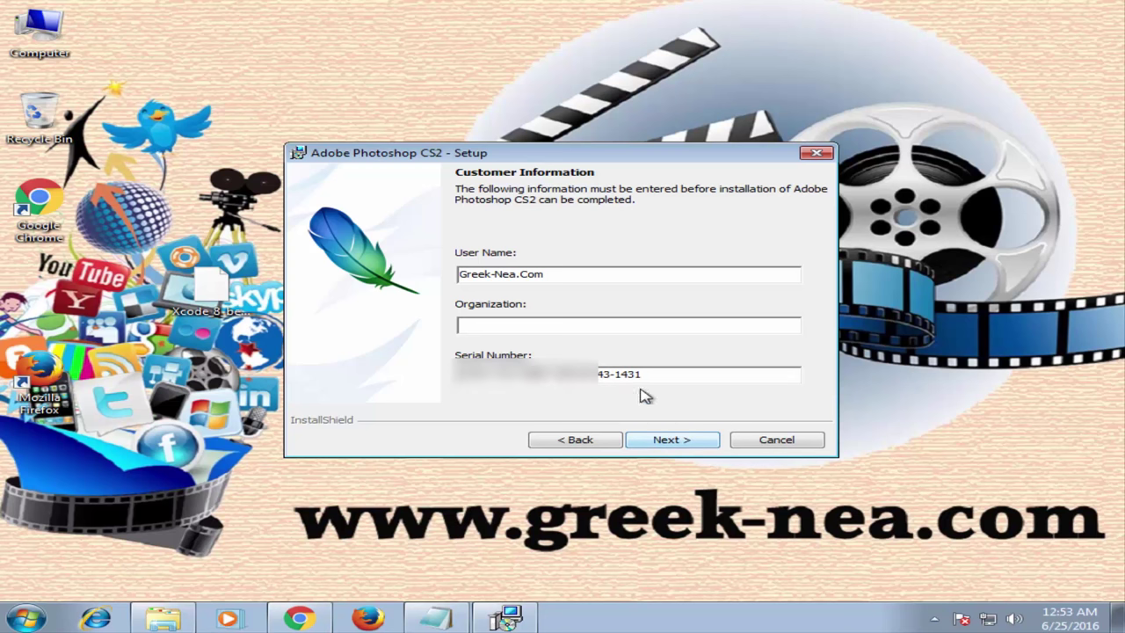
left_click_drag(637, 374, 459, 375)
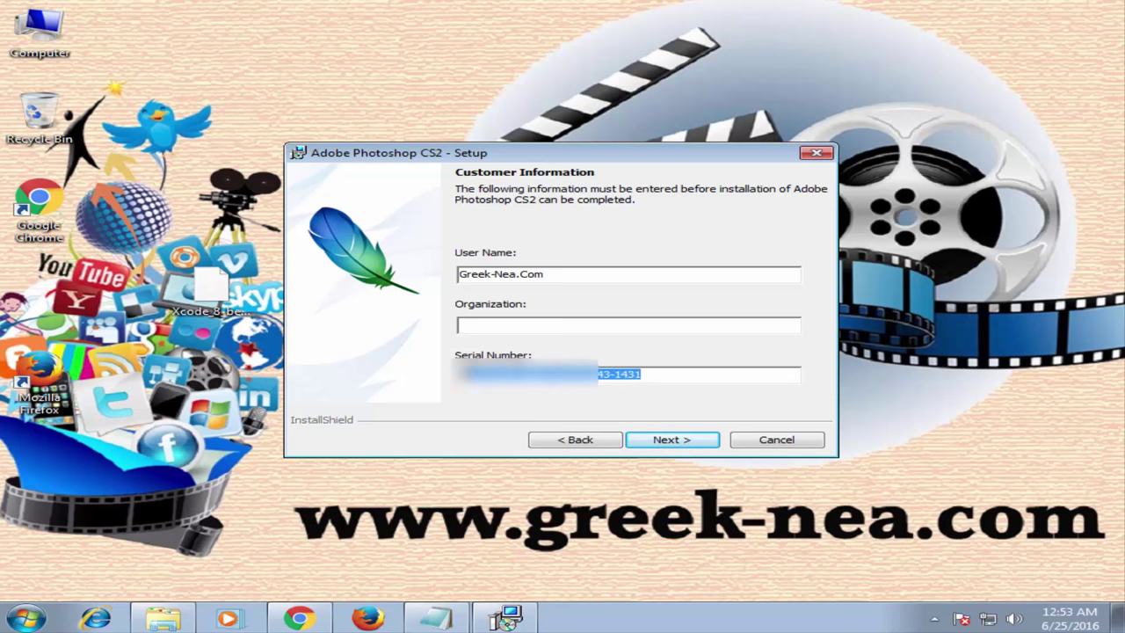
left_click(640, 374)
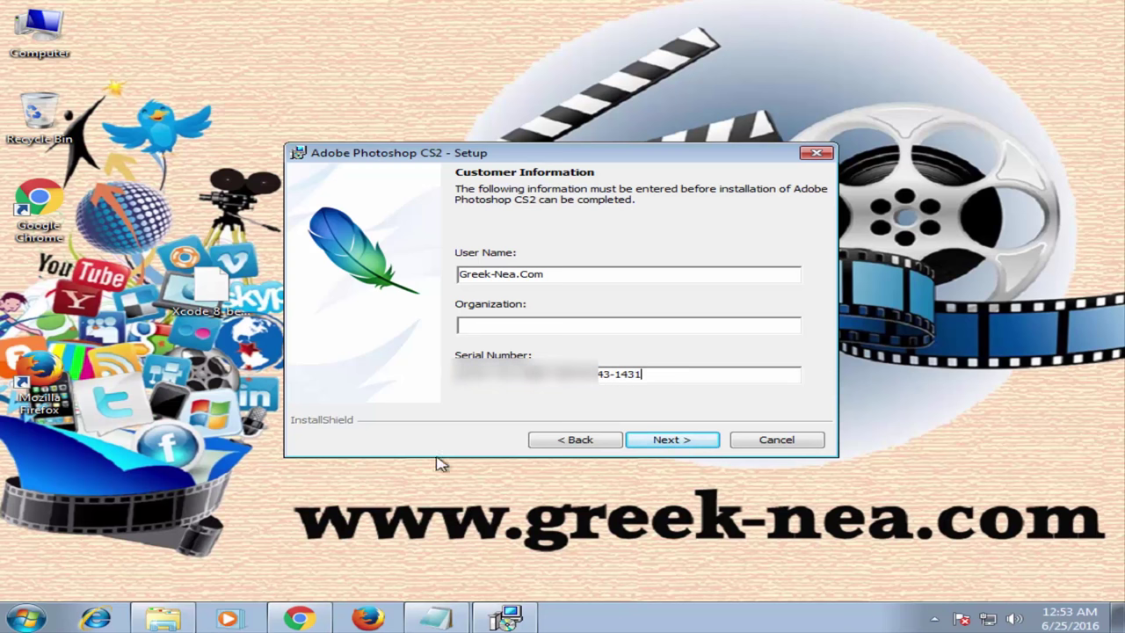
left_click_drag(652, 373, 457, 375)
key("ctrl+c")
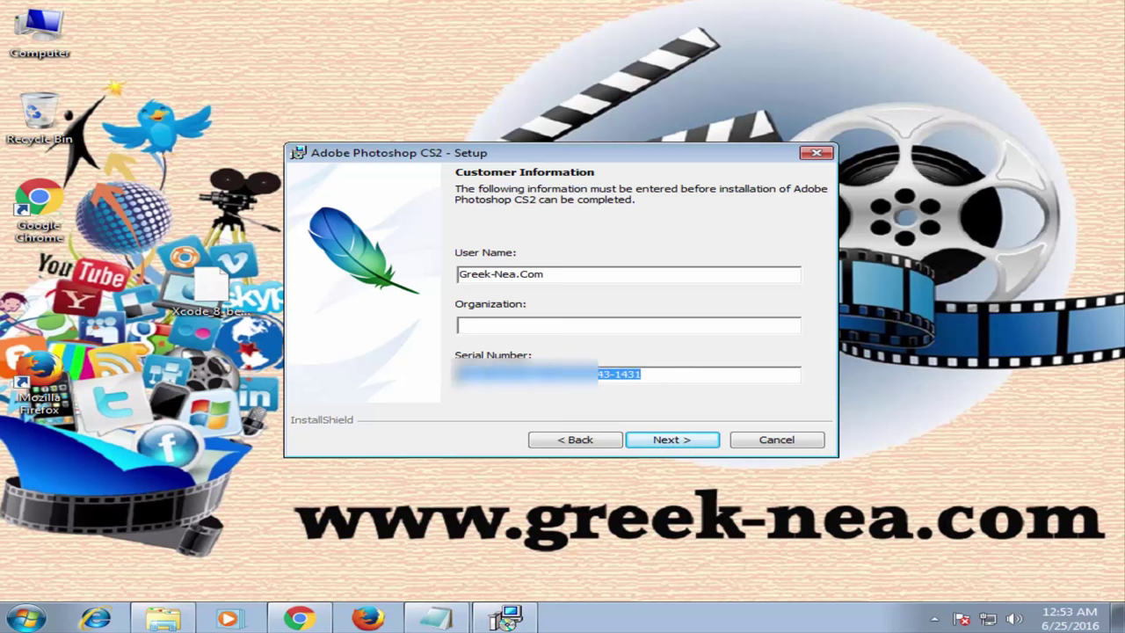
key("BackSpace")
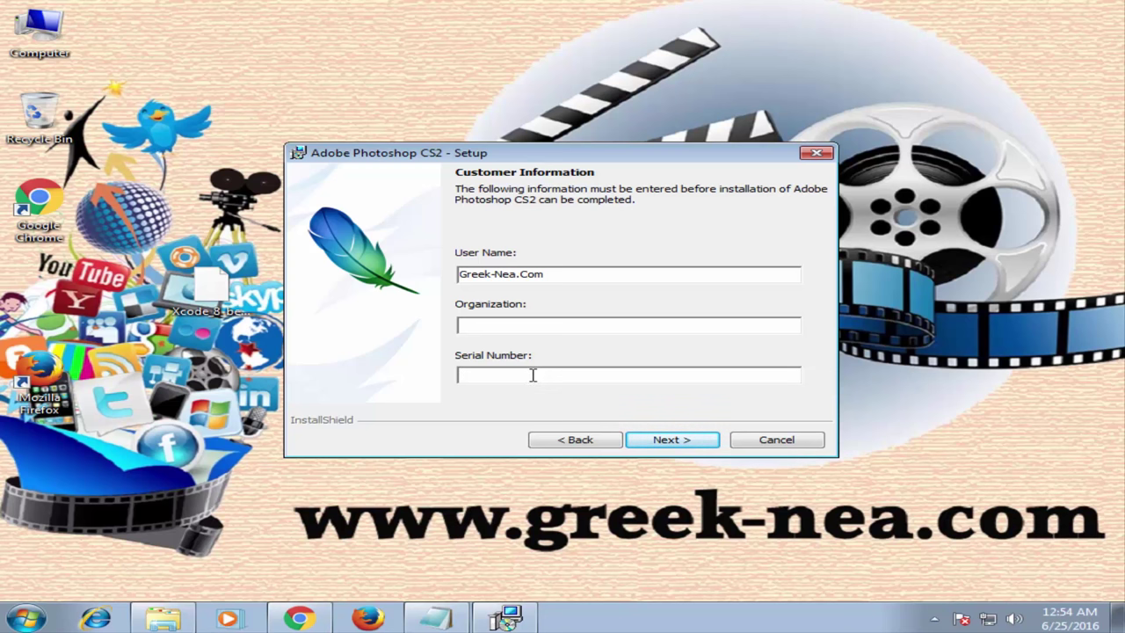
key("ctrl+v")
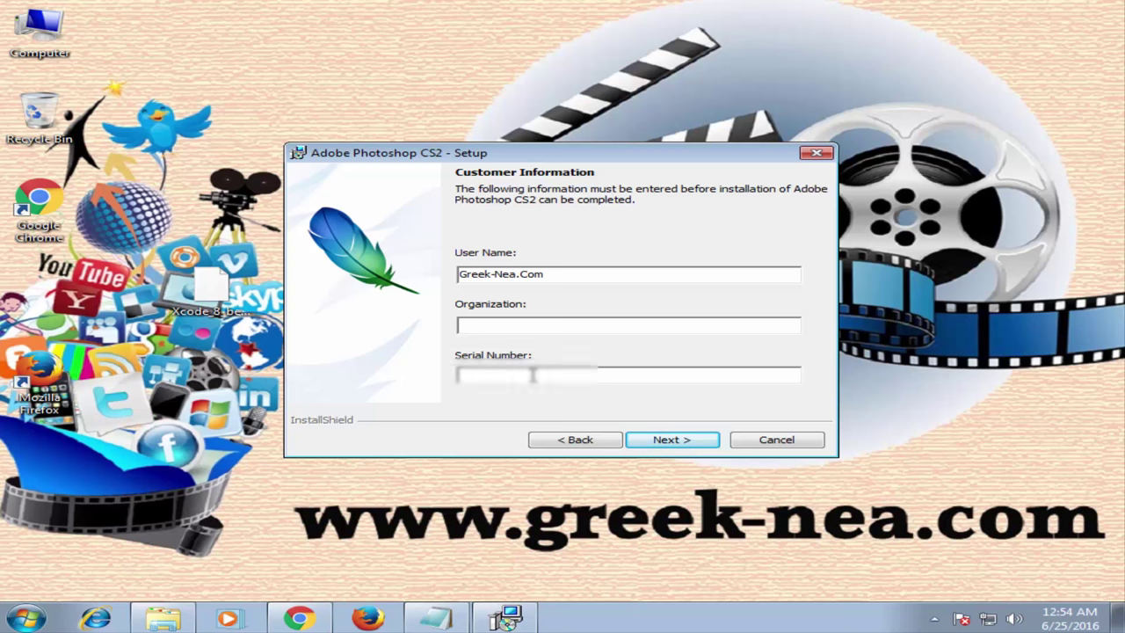
key("ctrl+v")
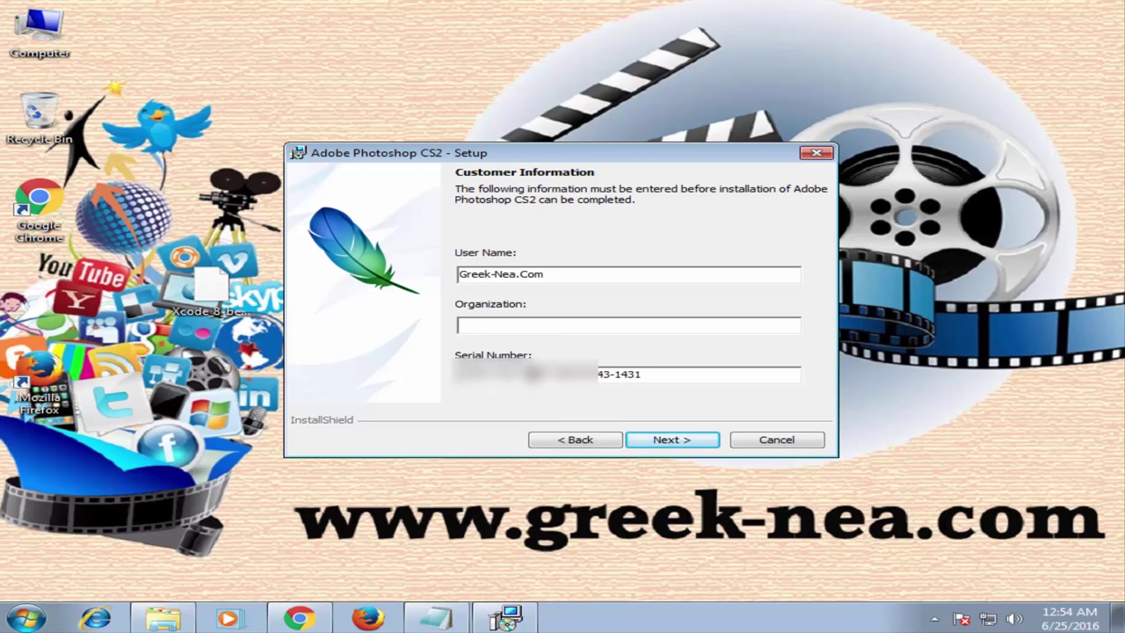
left_click(673, 441)
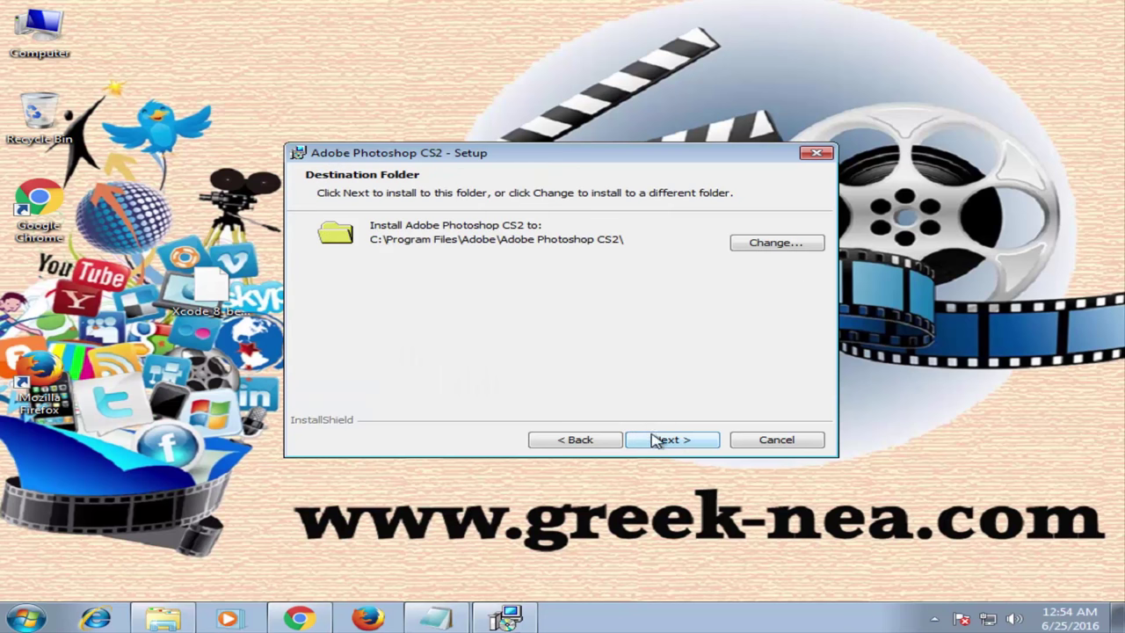
- Keep the C:\Program Files\Adobe\Adobe Photoshop CS2\ folder and default file associations, and install
left_click(671, 442)
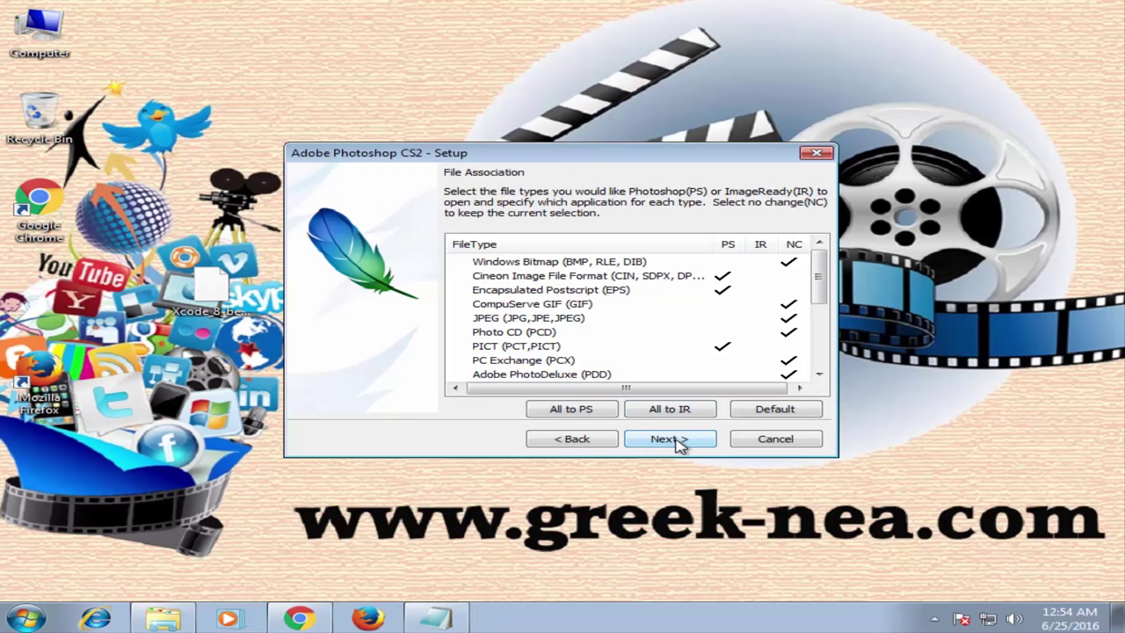
left_click(677, 442)
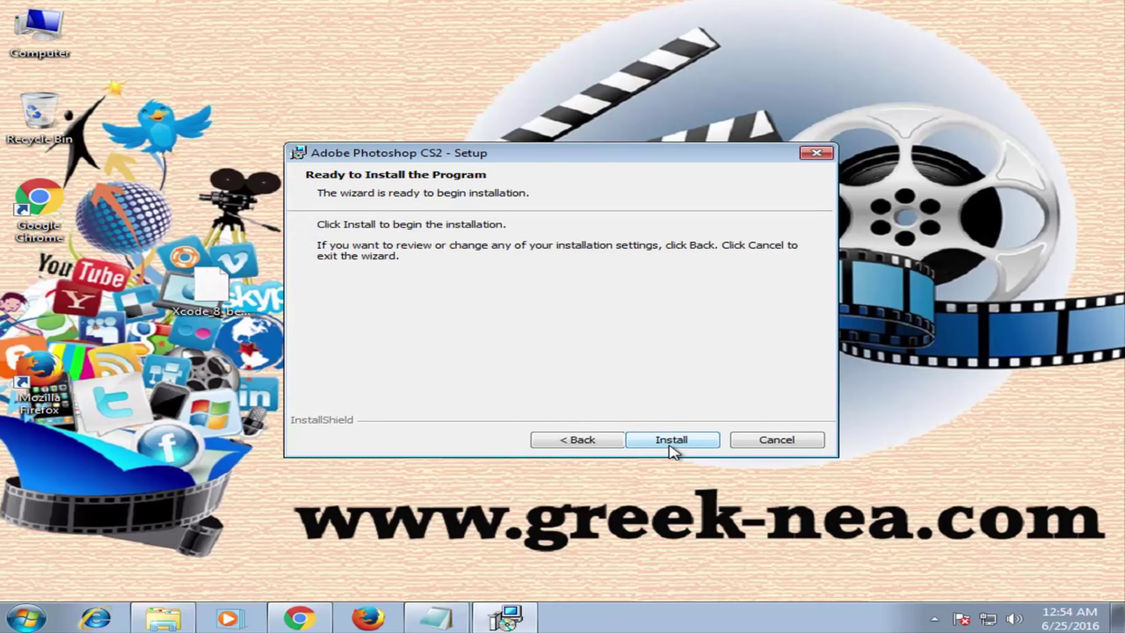
left_click(673, 442)
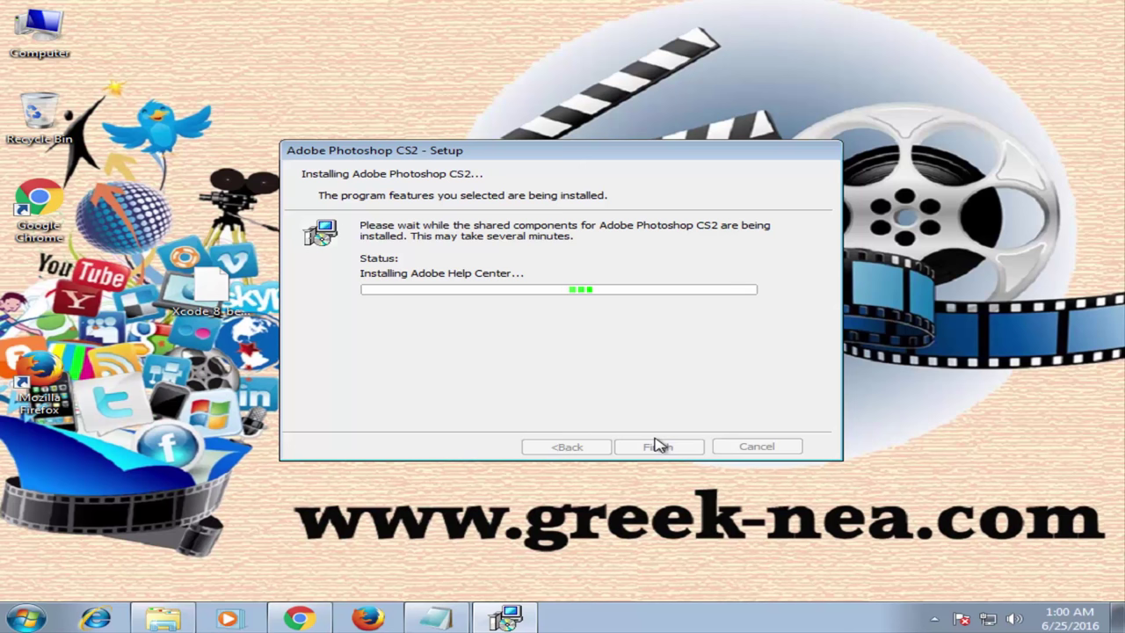
- Check the Start menu programs for Photoshop while the setup keeps installing, then close it
left_click_drag(555, 167, 582, 165)
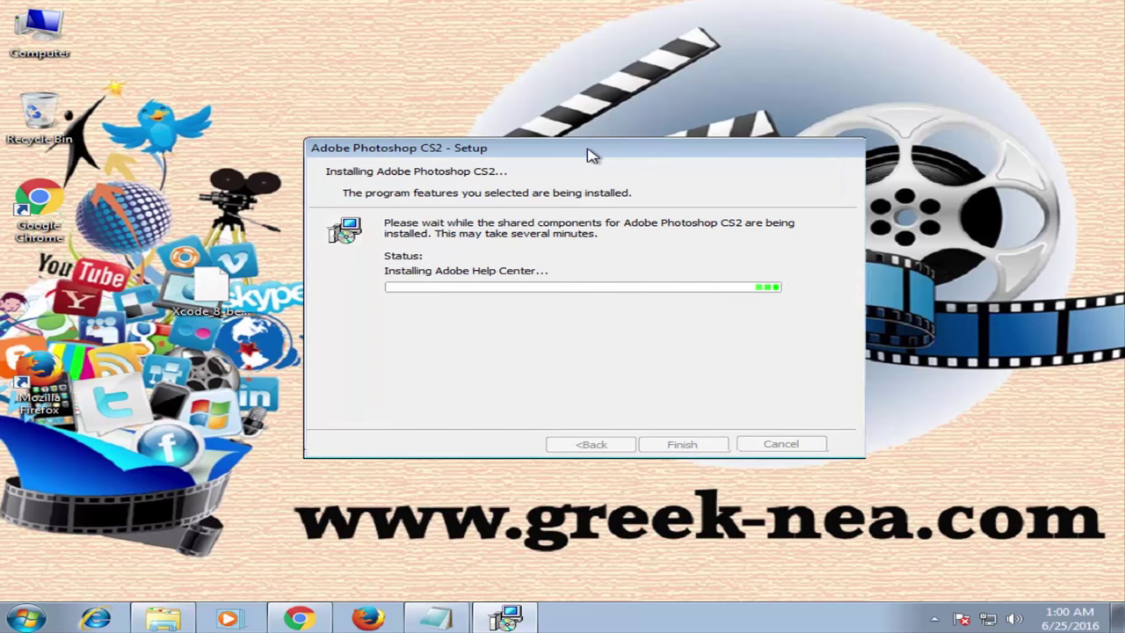
left_click(35, 620)
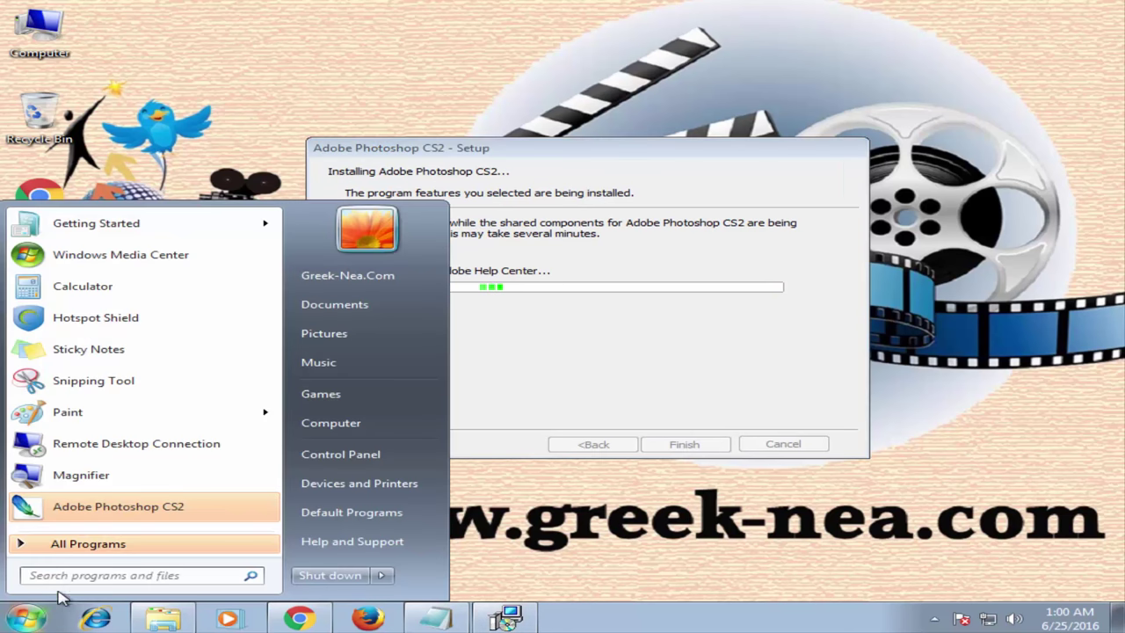
key("Escape")
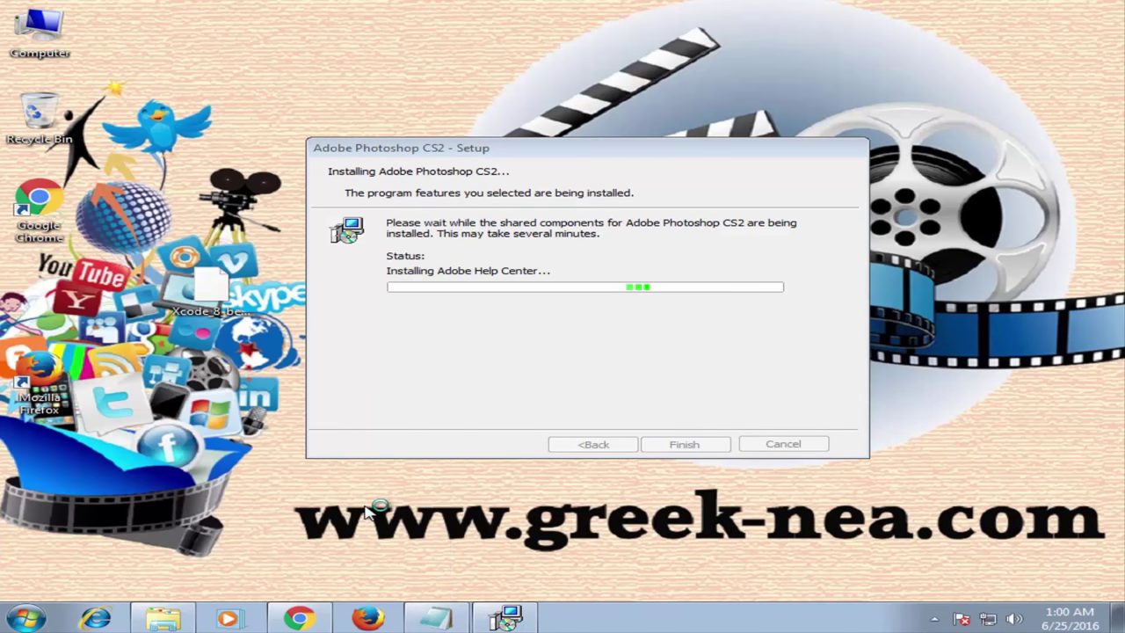